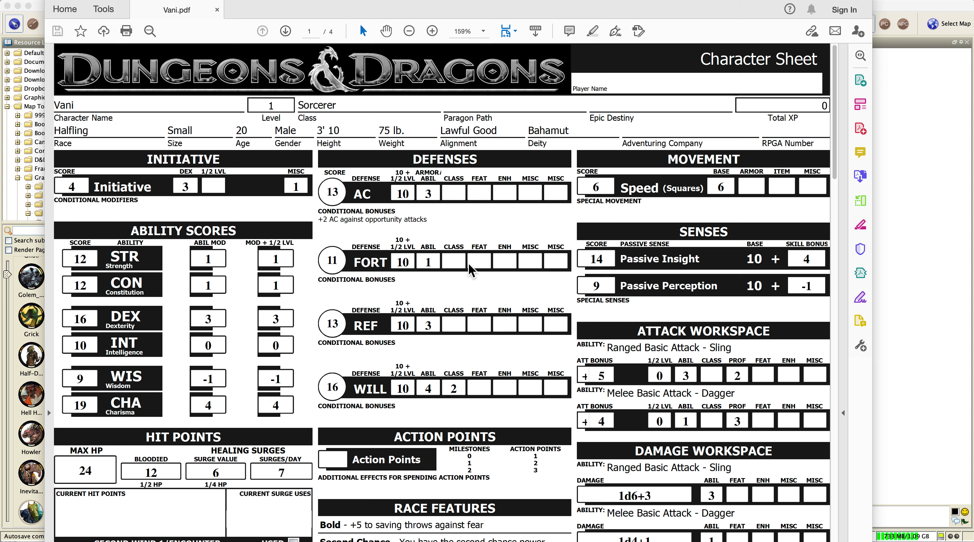
Step: Select the HEALING SURGES heading text on Vani's sheet in Acrobat Reader
click(423, 286)
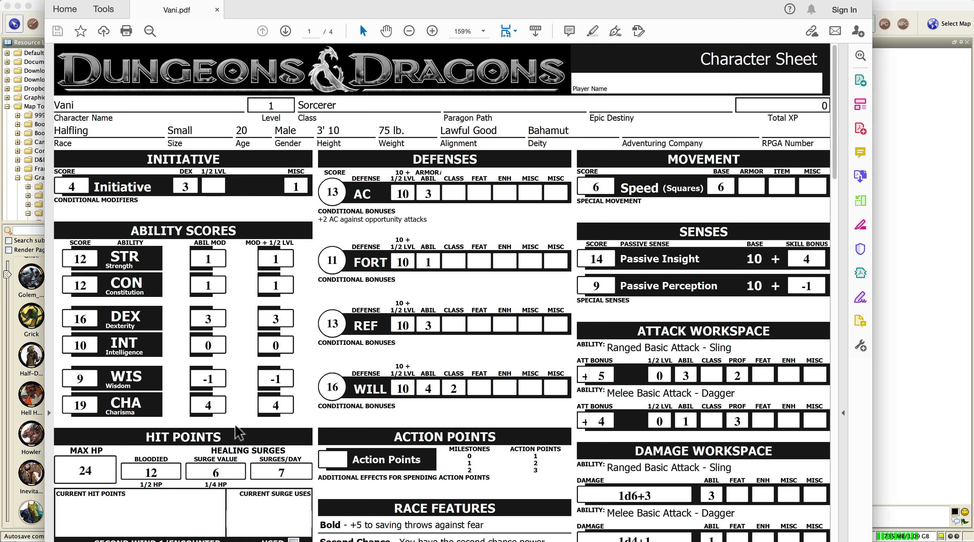
drag(237, 455, 264, 460)
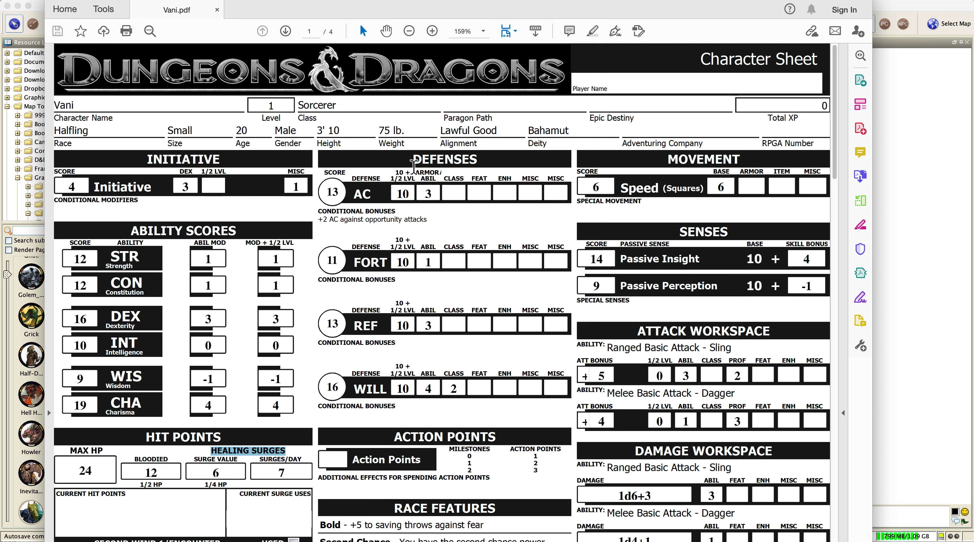
Step: Scroll down through the sheet and select a phrase in the Bull Rush power description
scroll(589, 285, down, 5)
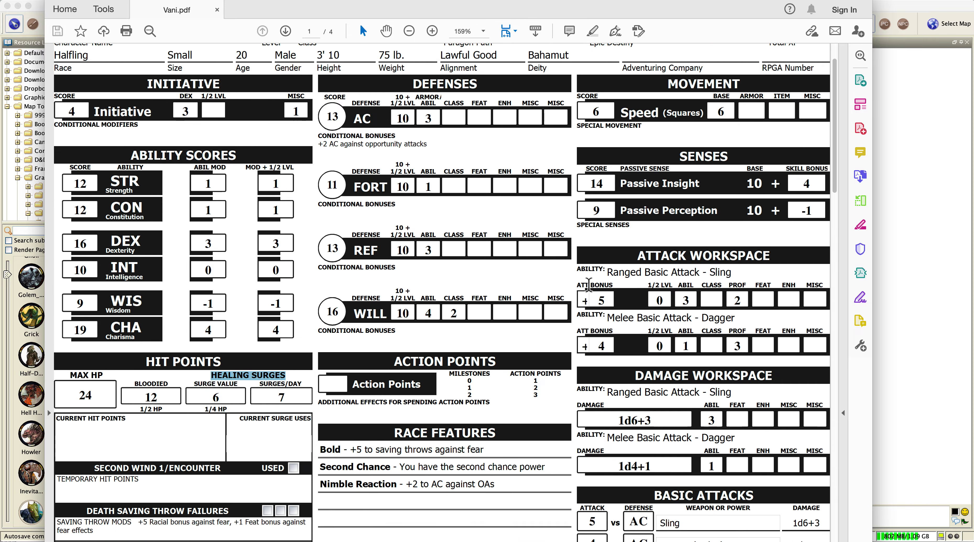
scroll(588, 284, down, 15)
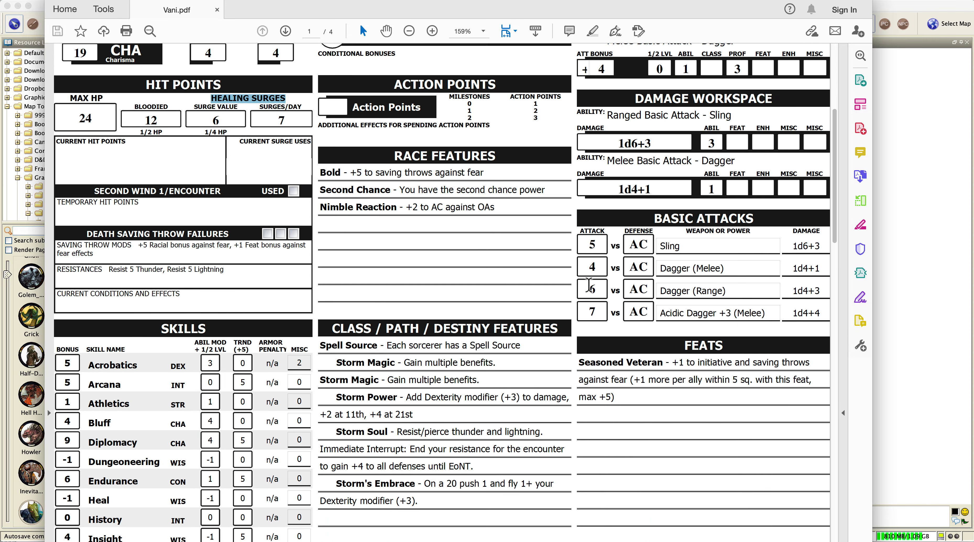
scroll(589, 285, down, 20)
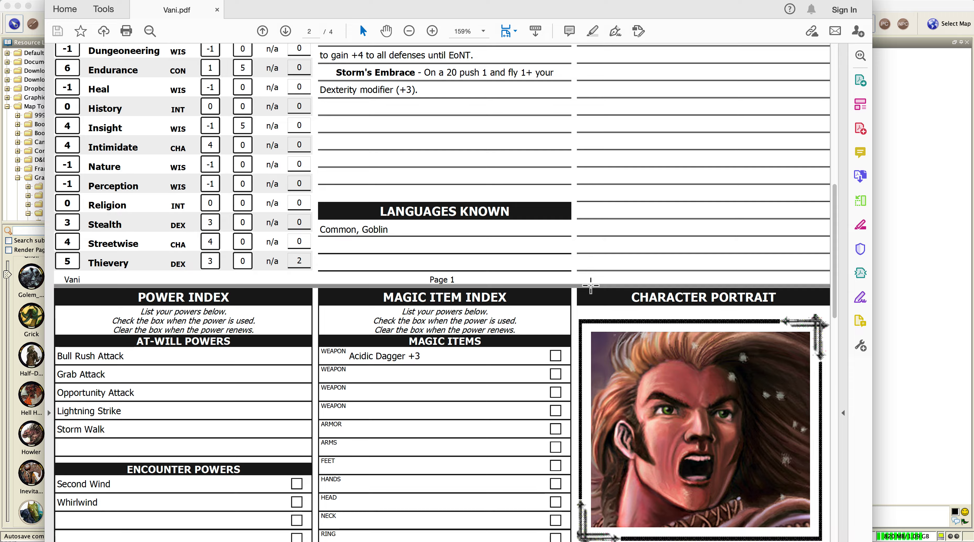
scroll(590, 285, down, 18)
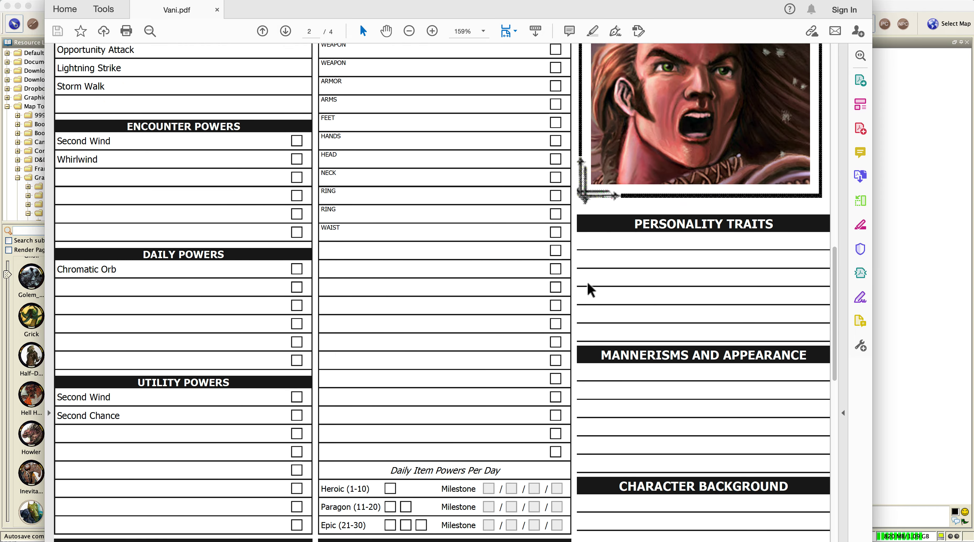
scroll(588, 286, down, 20)
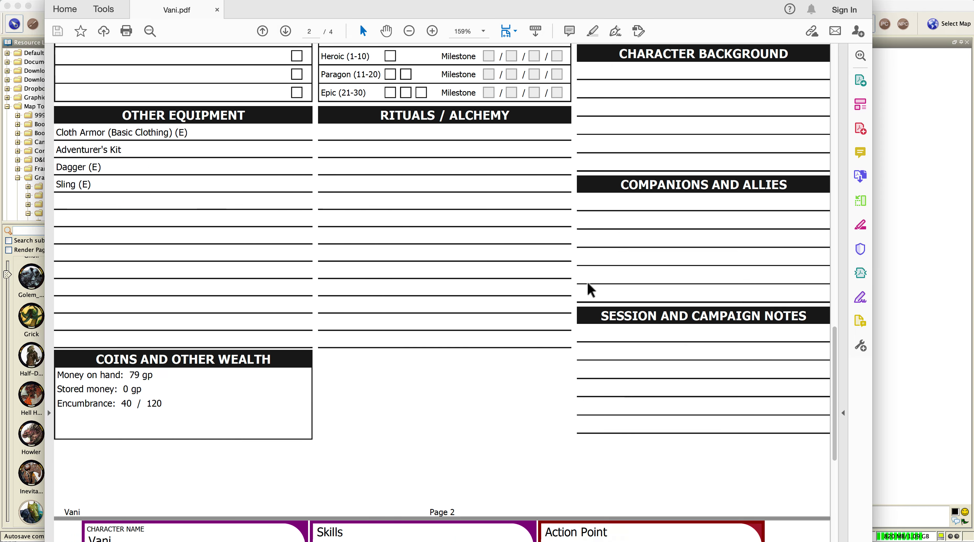
scroll(588, 285, down, 20)
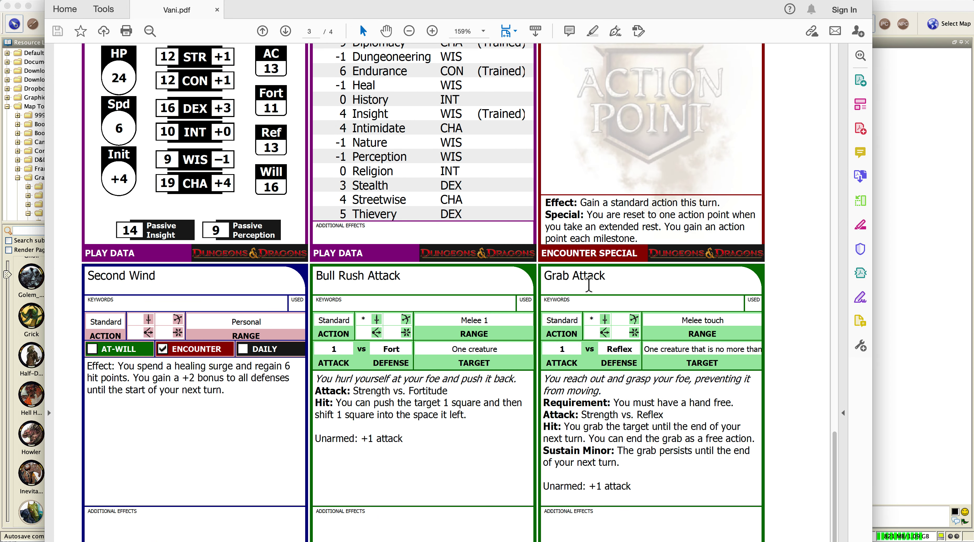
scroll(589, 284, down, 8)
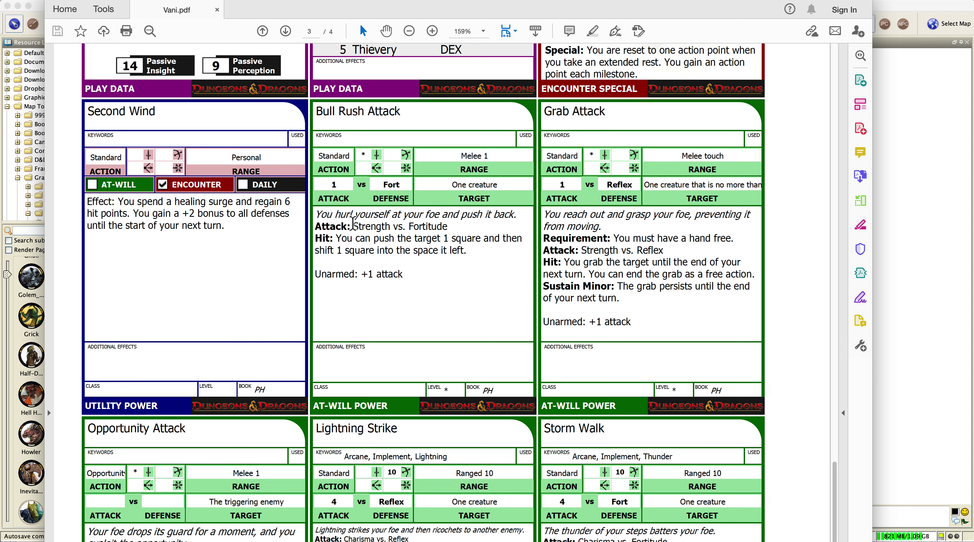
drag(335, 215, 470, 224)
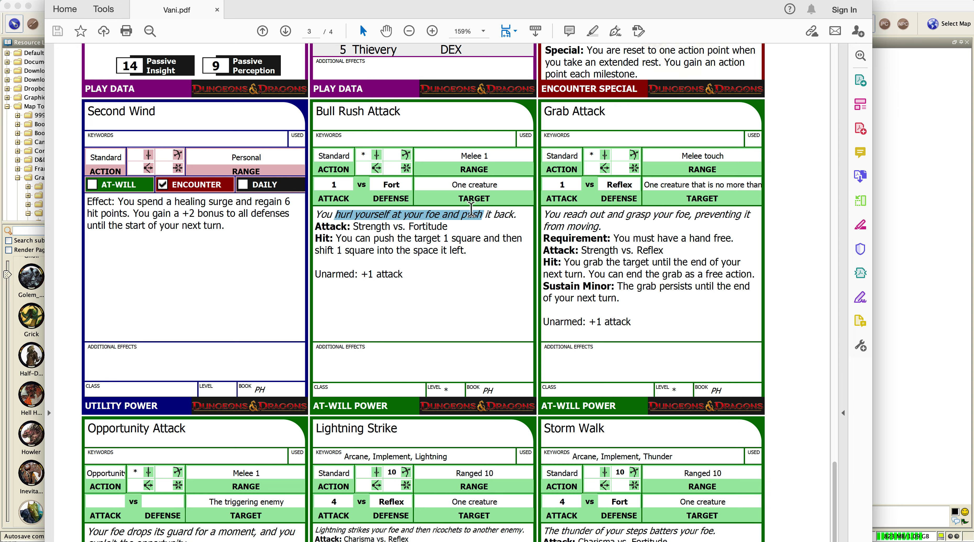
Step: Scroll to page 3's row of Opportunity Attack, Lightning Strike and Storm Walk cards
scroll(471, 224, down, 4)
scroll(472, 214, down, 15)
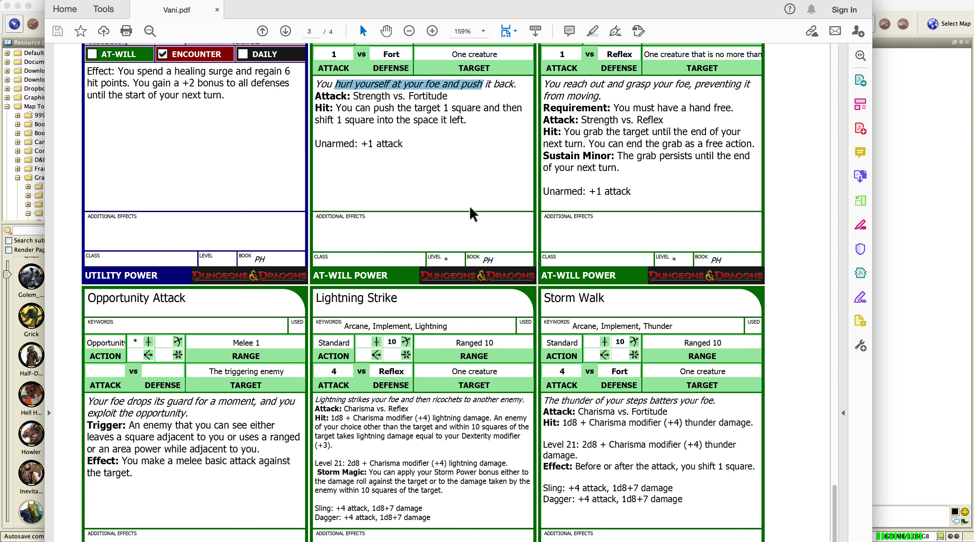
scroll(471, 208, down, 14)
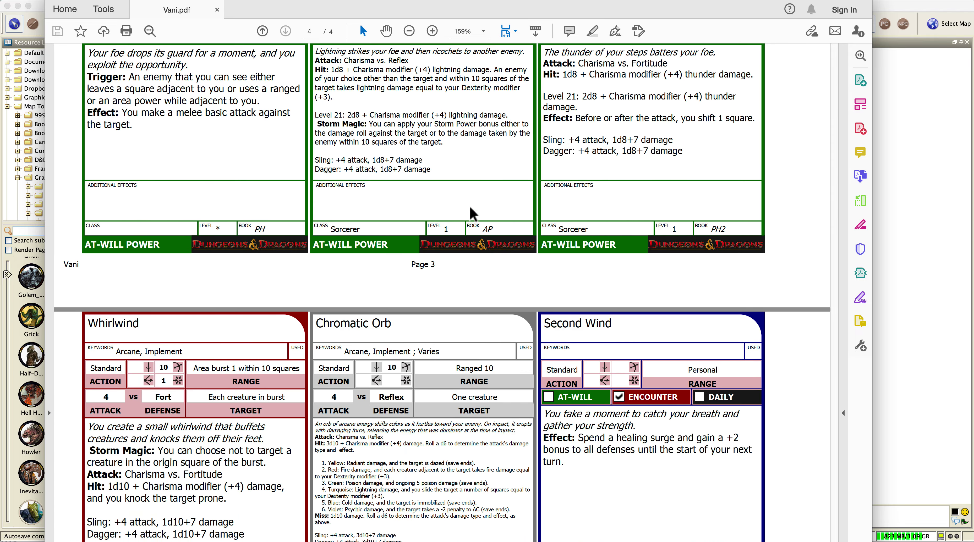
scroll(471, 208, down, 6)
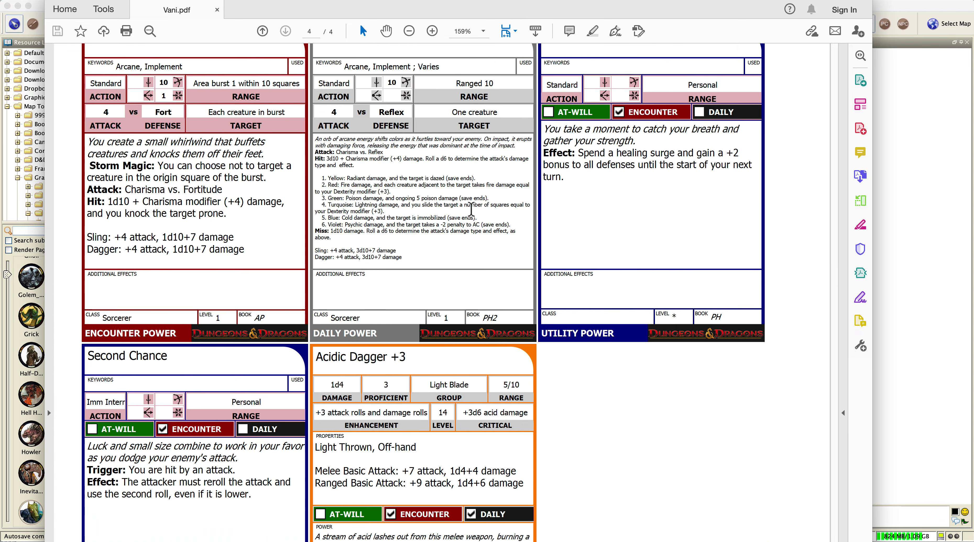
scroll(472, 214, up, 20)
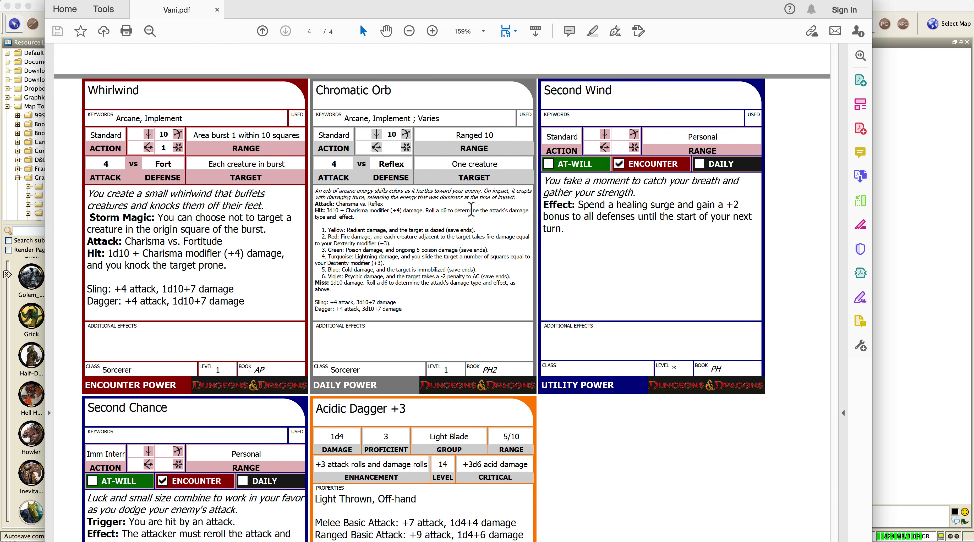
scroll(471, 210, up, 1)
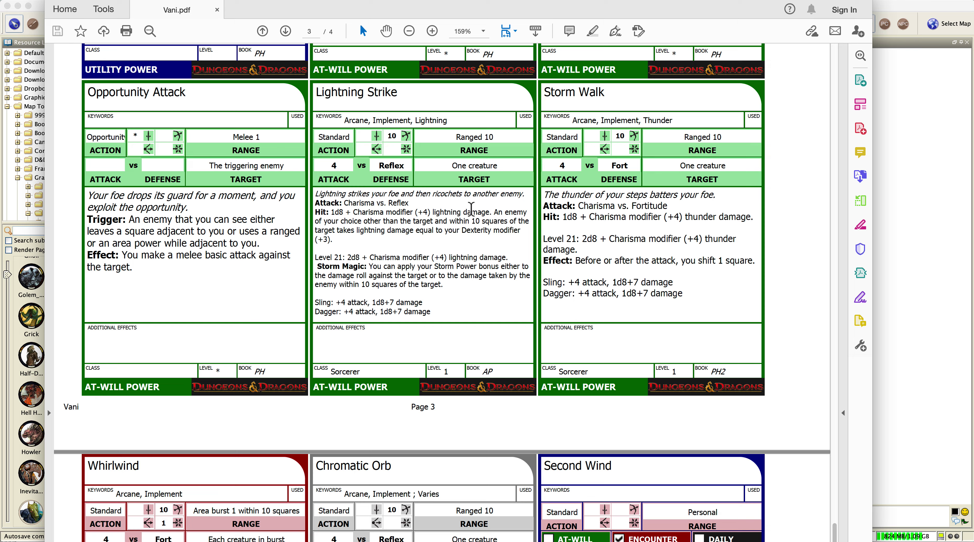
Step: Copy all of Vani's character sheet text and switch over to MapTool
key(super+a)
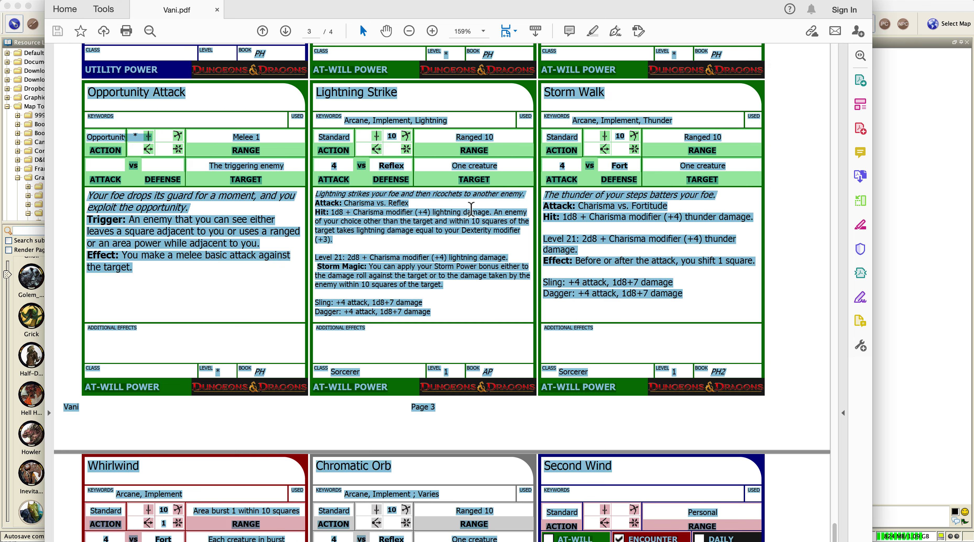
scroll(468, 270, up, 20)
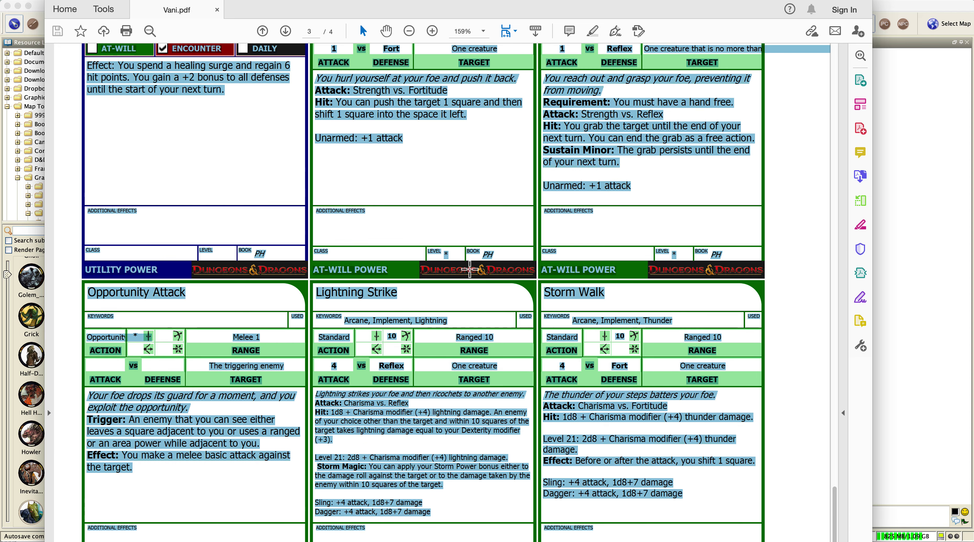
scroll(467, 270, up, 12)
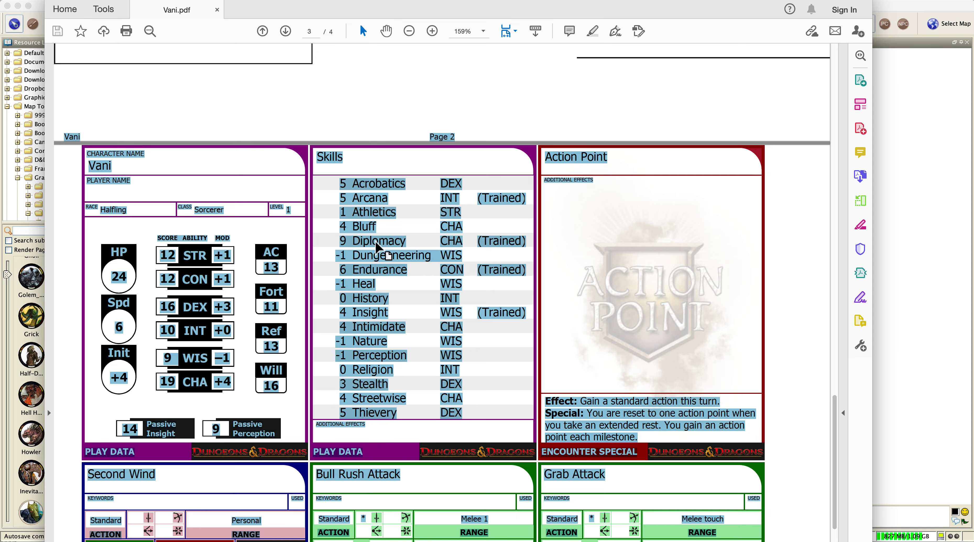
right_click(377, 244)
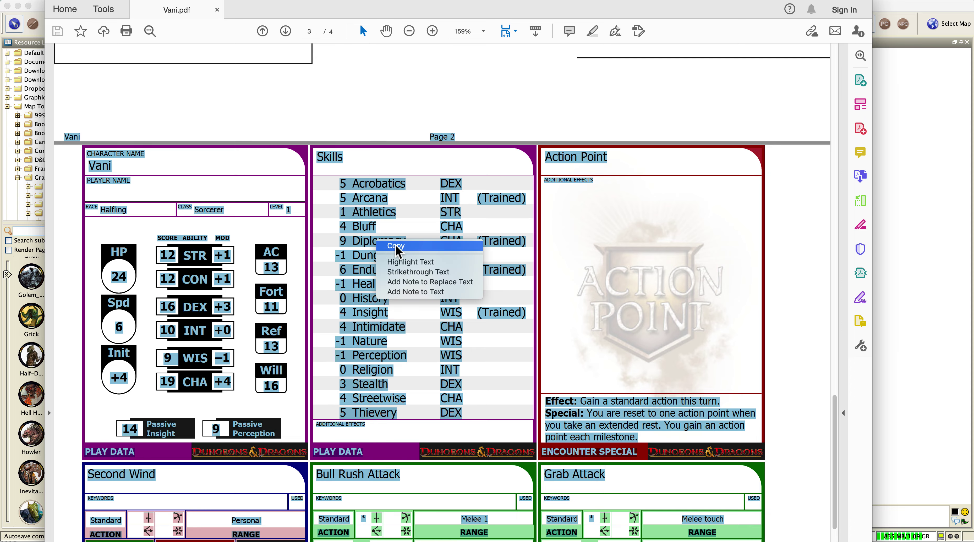
click(395, 246)
click(41, 11)
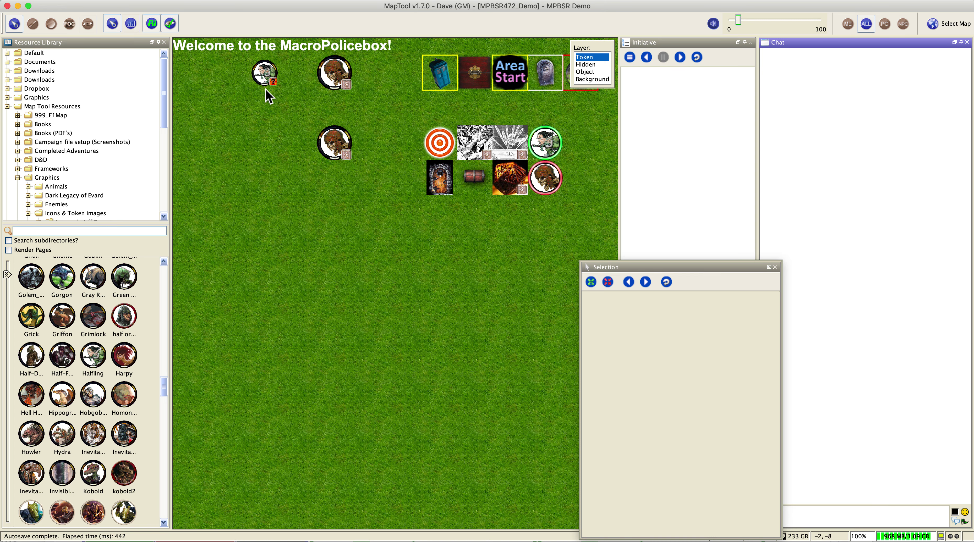
Step: Delete the old Vani and Lib:Vani tokens from the welcome map, confirming with Yes
click(269, 80)
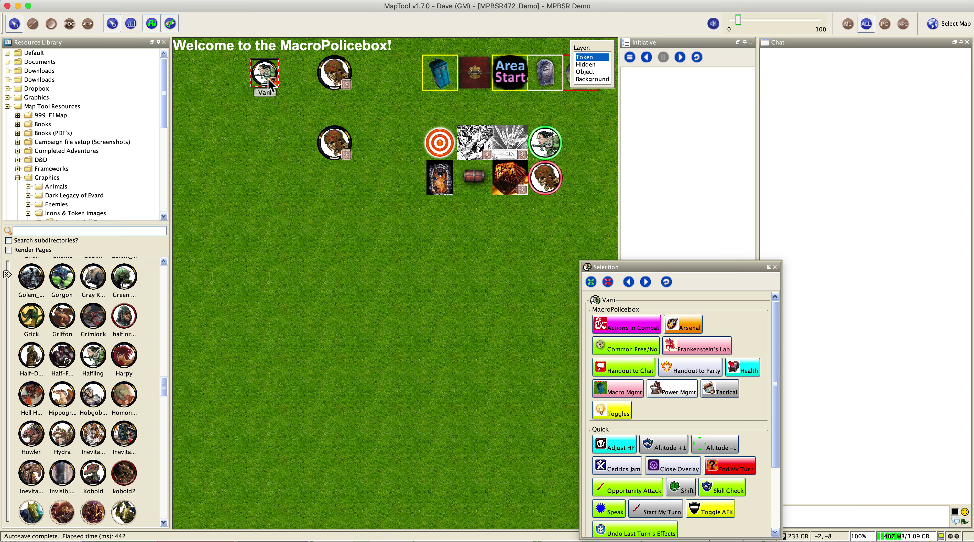
mouse_move(543, 147)
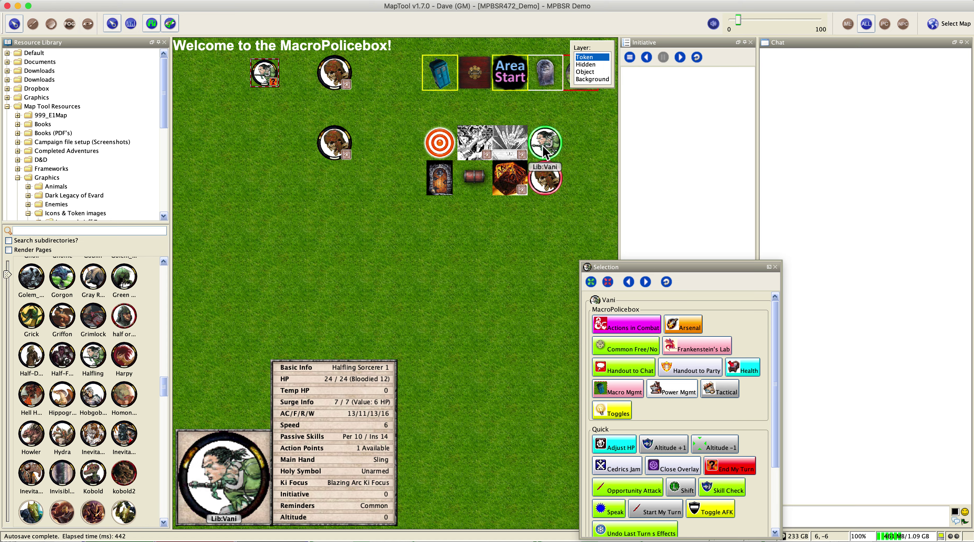
click(543, 146)
right_click(542, 147)
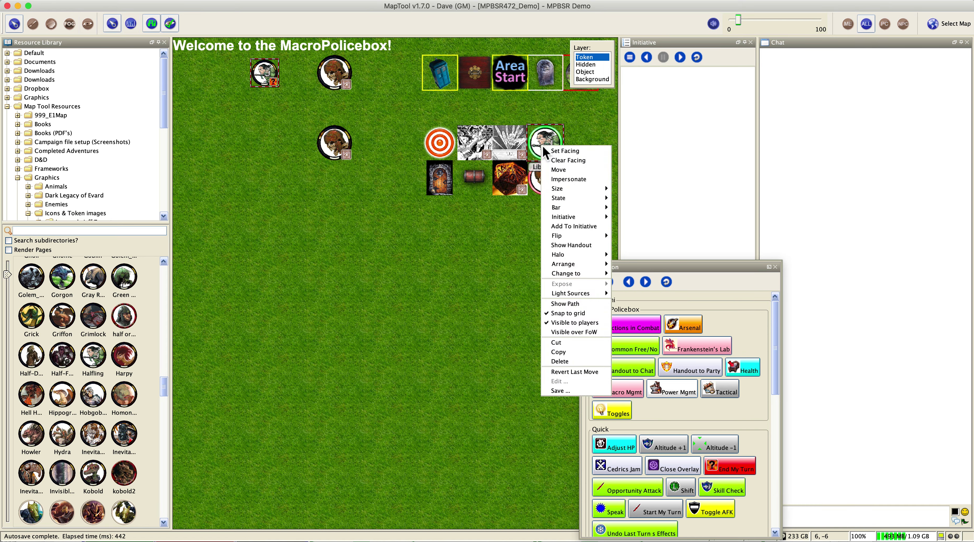
click(560, 361)
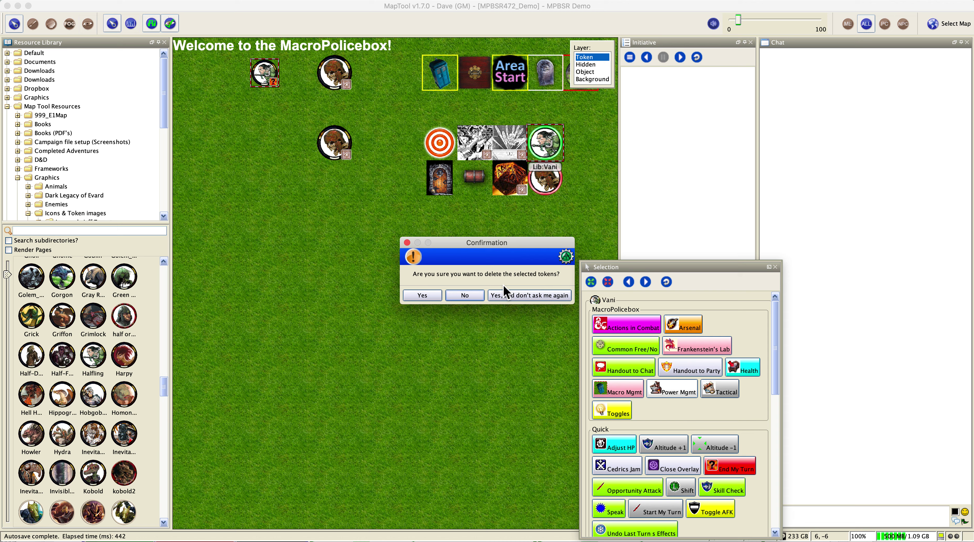
click(425, 295)
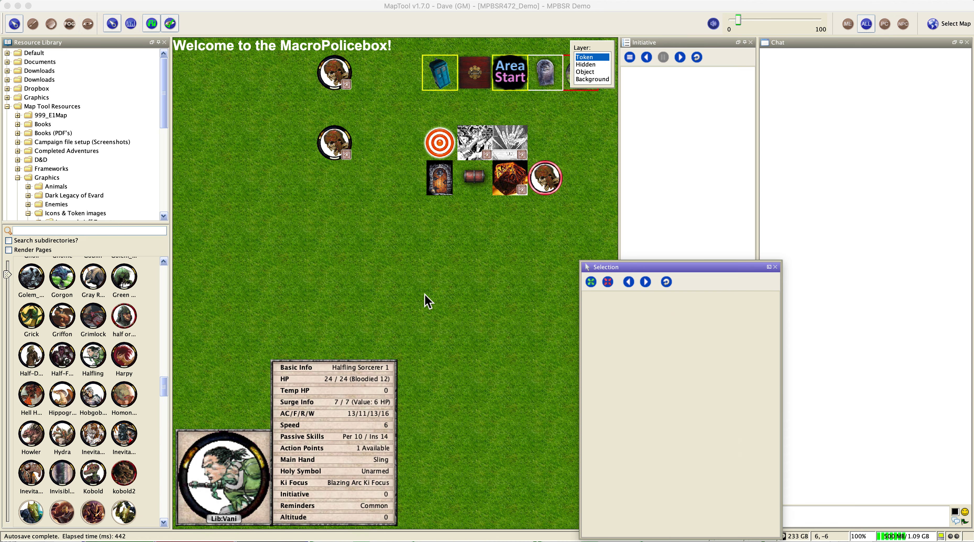
Step: Place a new Halfling token near the map's top left, open its editor, then cancel it
click(94, 354)
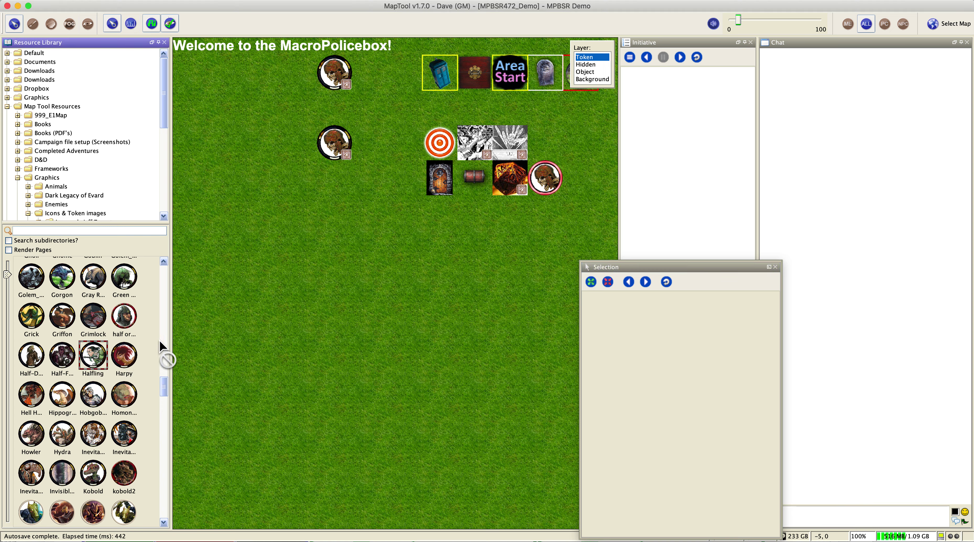
drag(261, 127, 254, 129)
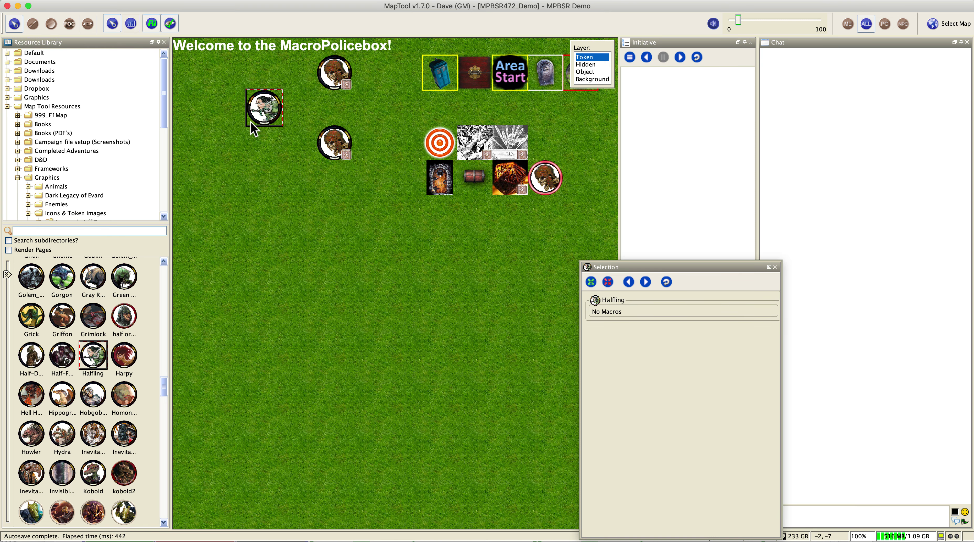
double_click(267, 120)
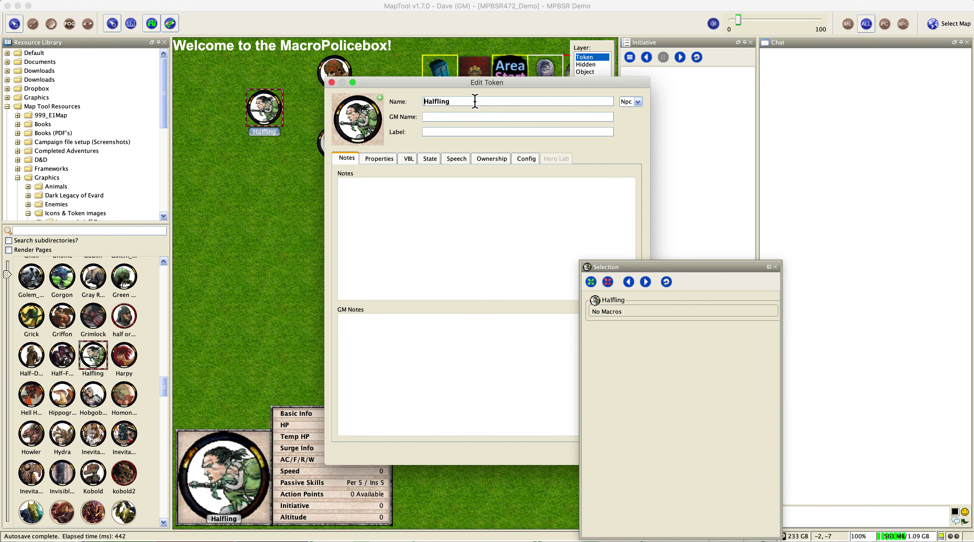
drag(473, 86, 354, 84)
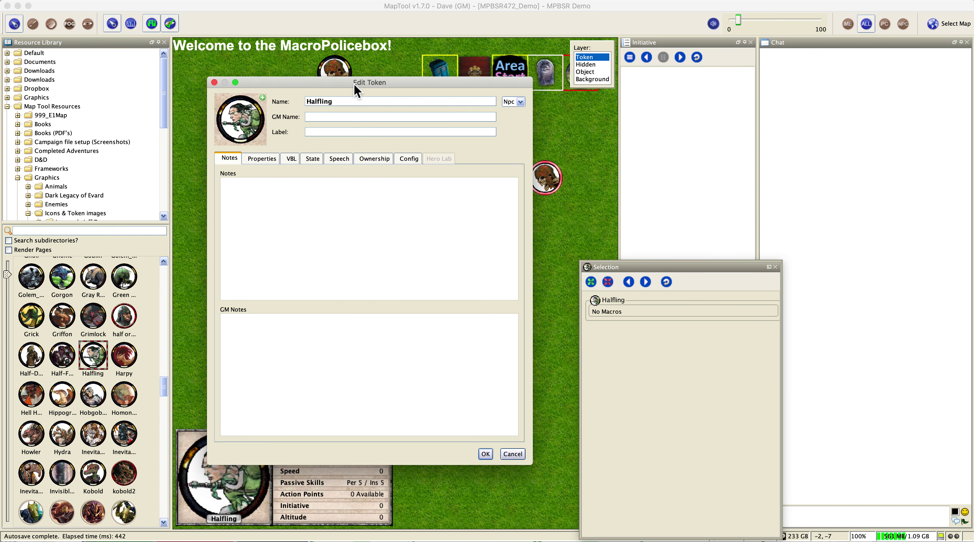
click(406, 157)
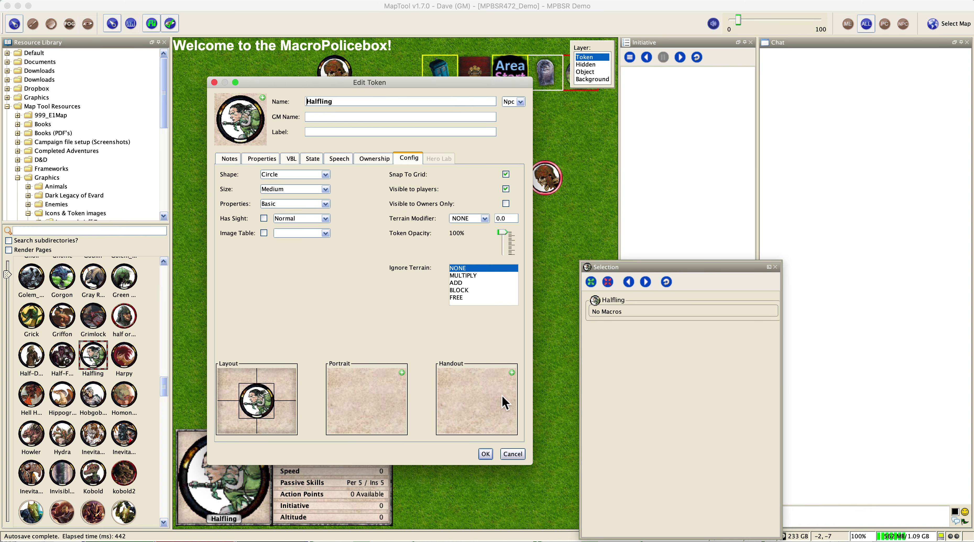
click(515, 454)
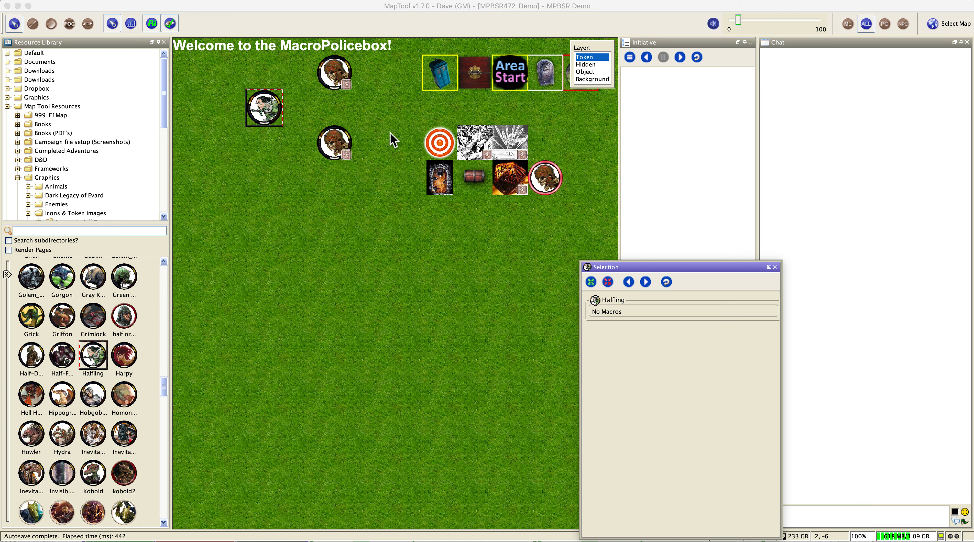
Step: View the MacroPolicebox library token's macros, then select the Halfling token
click(451, 72)
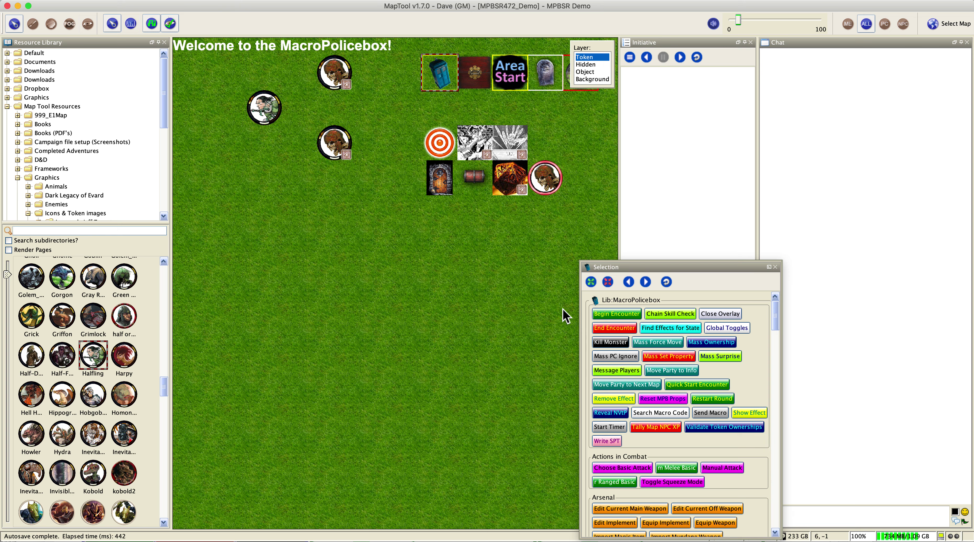
click(266, 109)
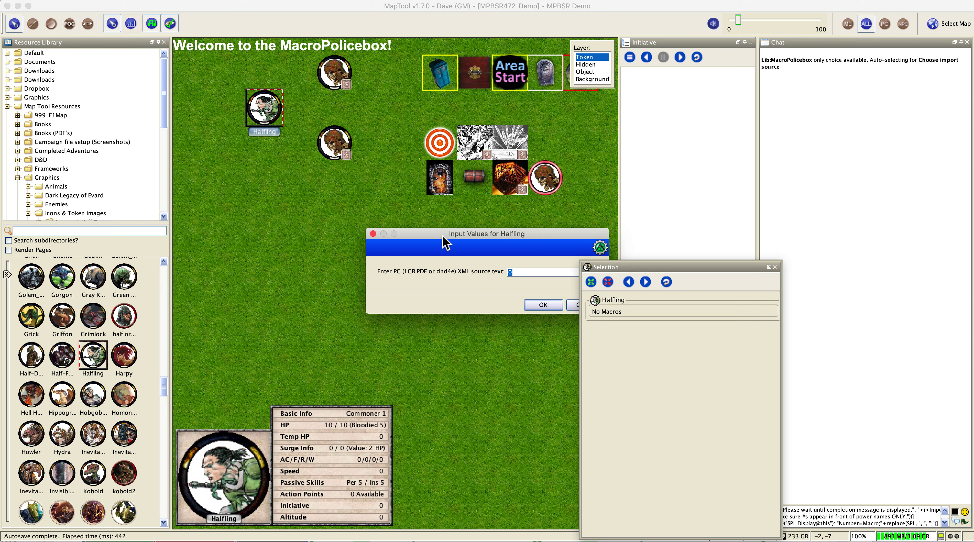
Step: Paste Vani's copied character sheet text into the source-text prompt and submit it
drag(443, 235, 370, 212)
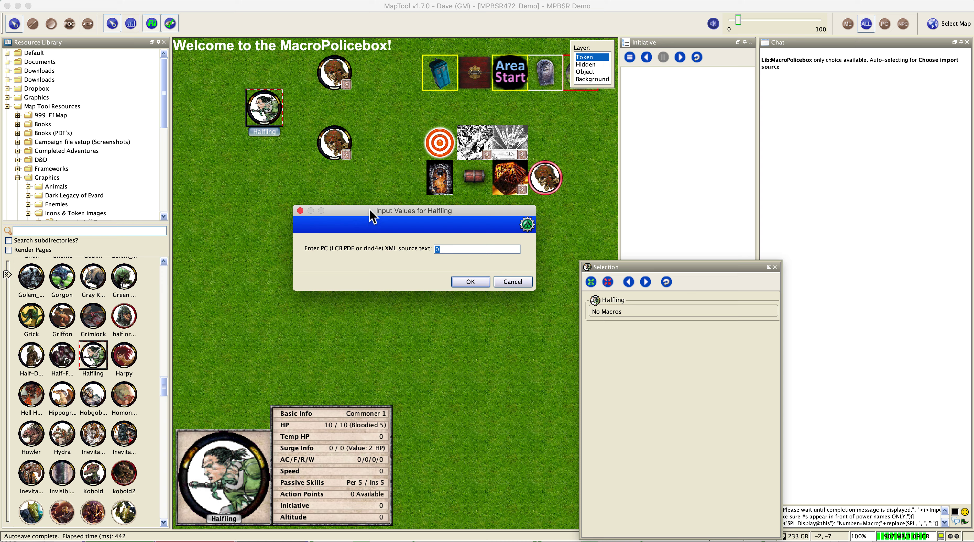
drag(370, 210, 370, 209)
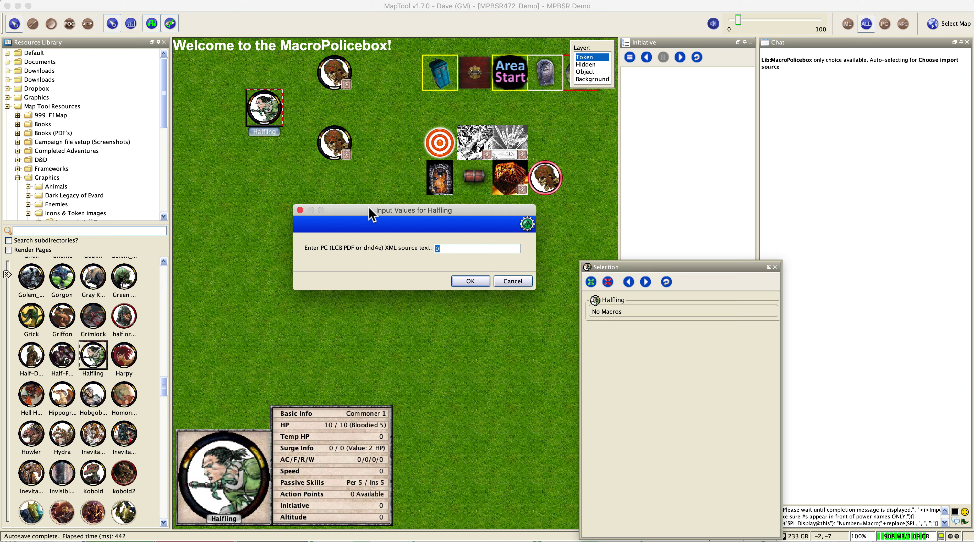
key(super+v)
click(480, 282)
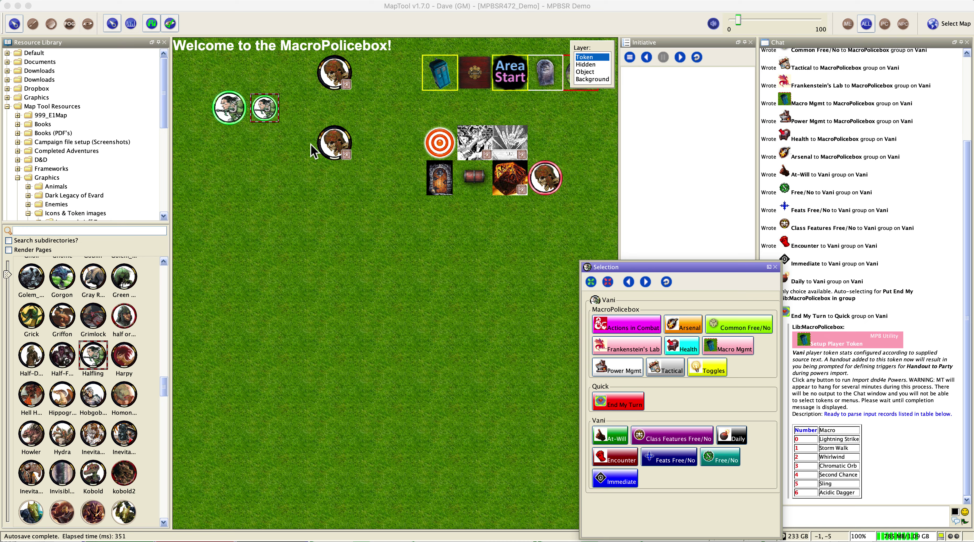
mouse_move(235, 110)
mouse_move(271, 113)
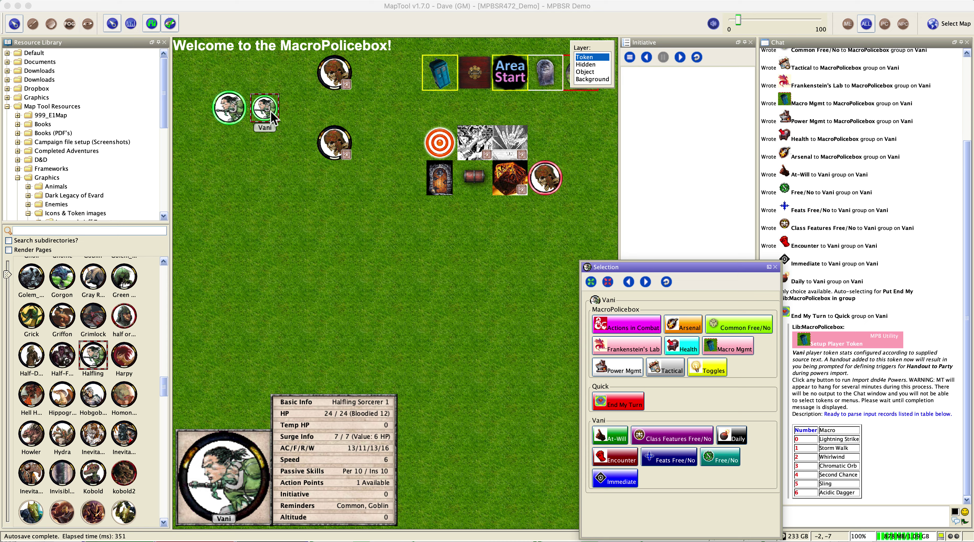
click(235, 114)
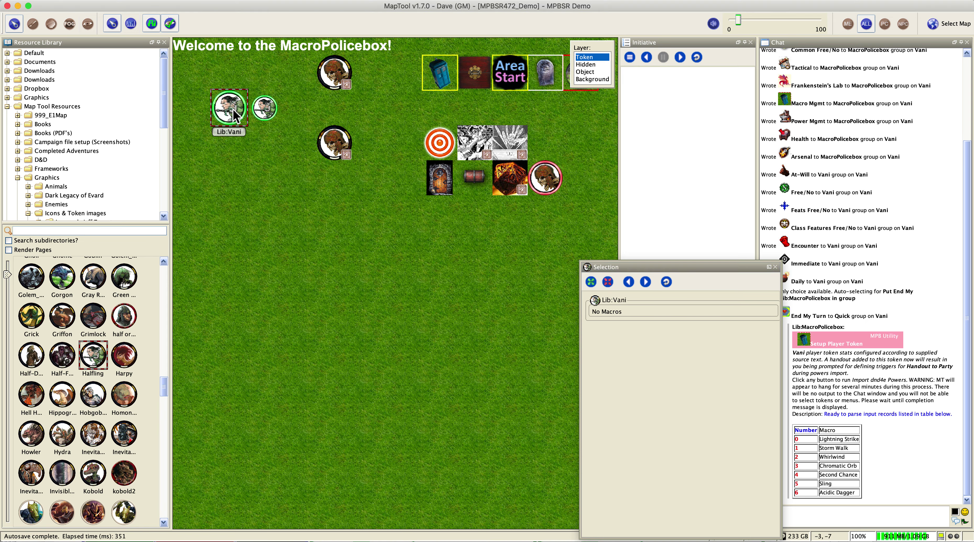
click(269, 111)
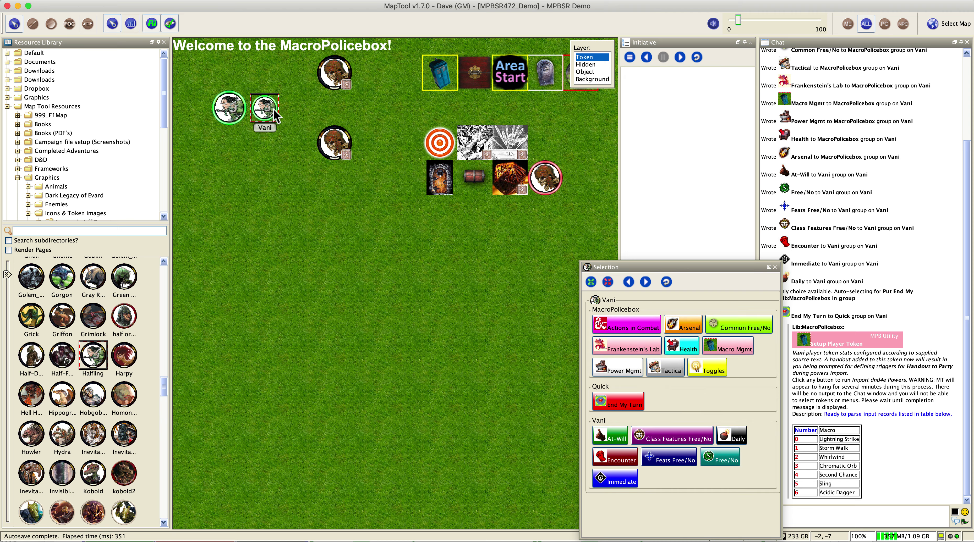
mouse_move(223, 110)
mouse_move(262, 113)
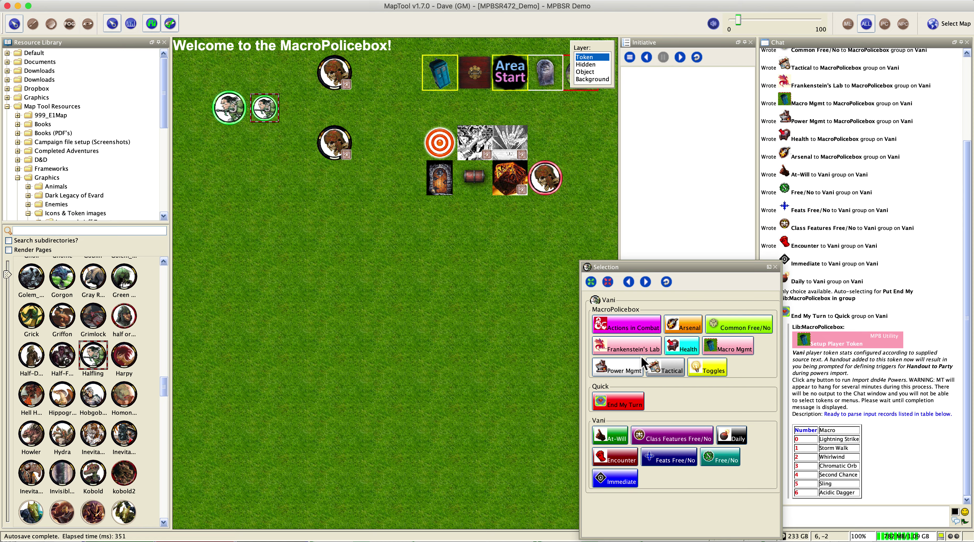
mouse_move(640, 355)
mouse_move(440, 78)
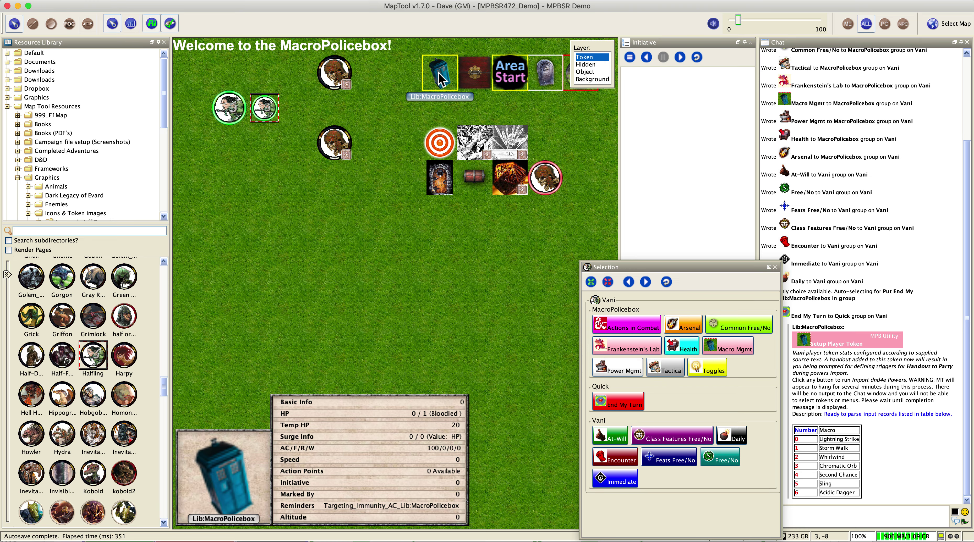
Step: Accept the MacroPolicebox Global Toggles from the Lib:MacroPolicebox token with OK
click(442, 79)
click(627, 282)
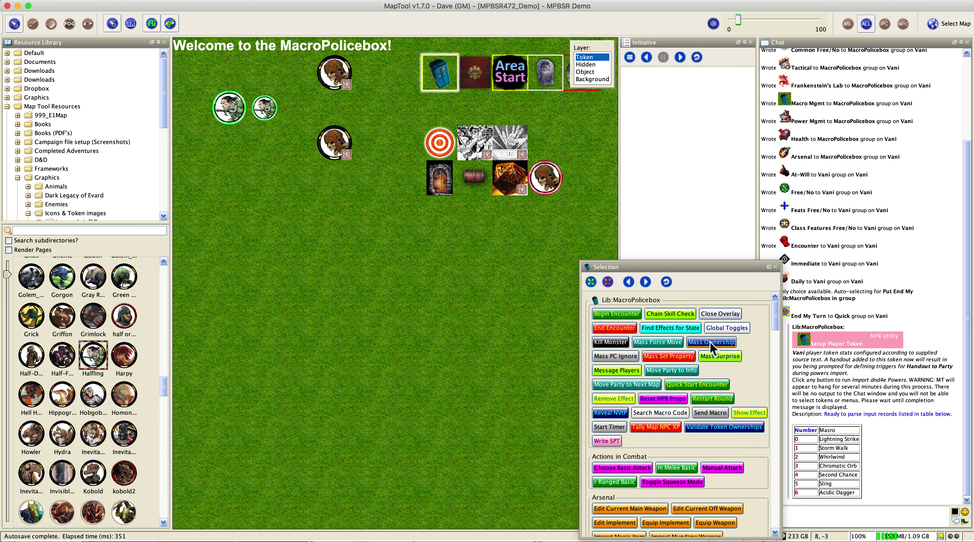
click(722, 329)
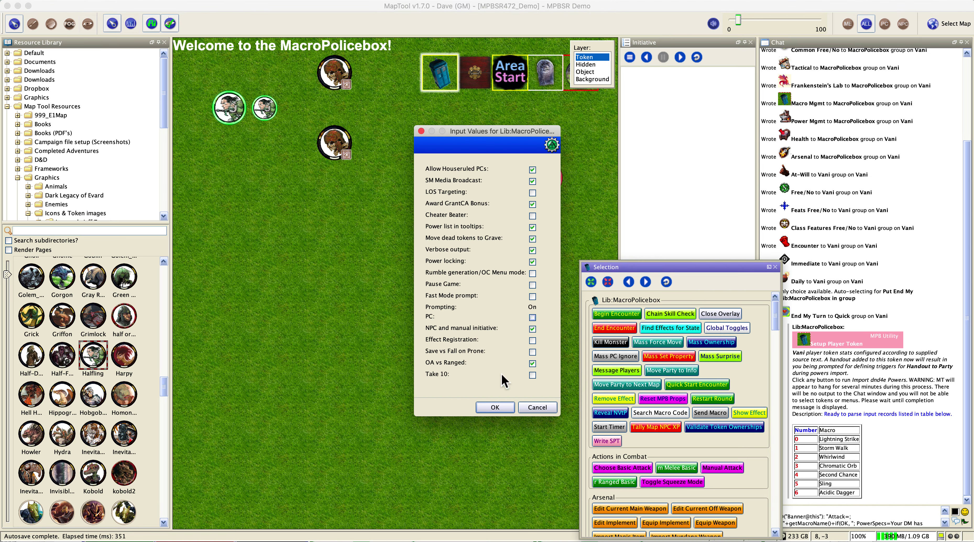
click(495, 407)
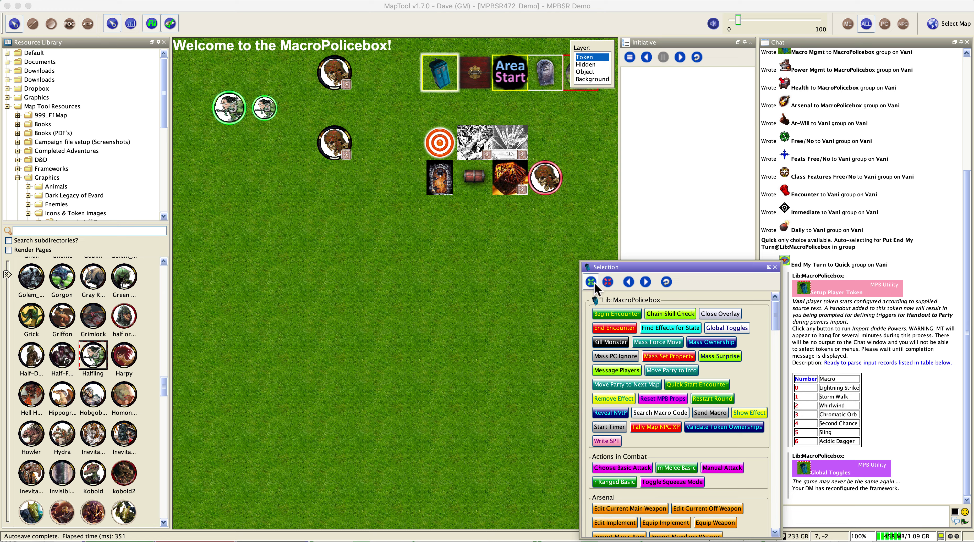
Step: Run Import dnd4e Powers on Vani and confirm processing all 7 power entries
click(269, 109)
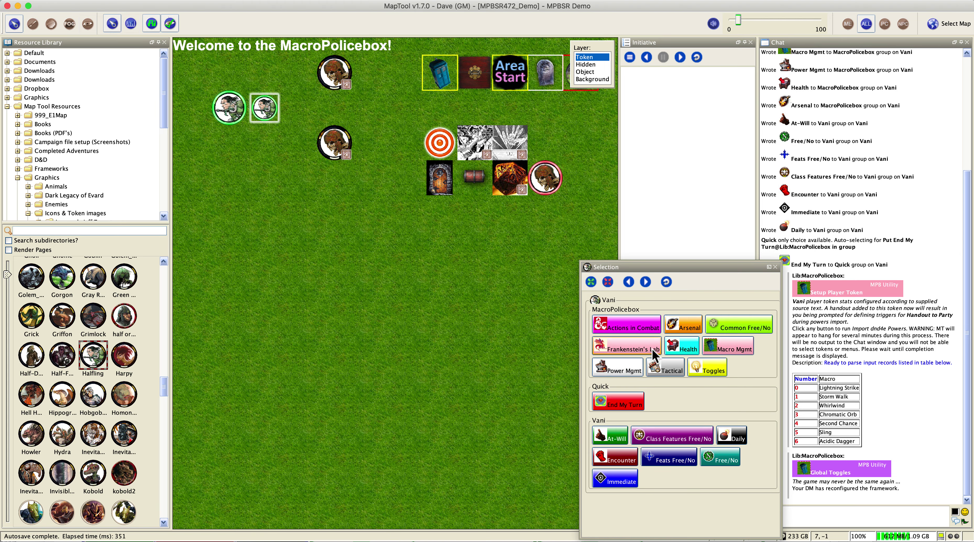
click(643, 348)
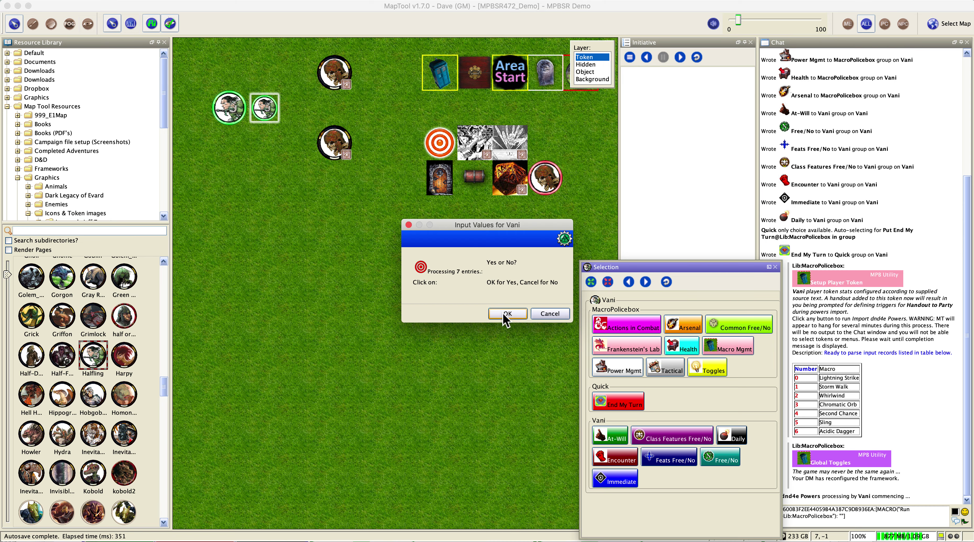
click(507, 314)
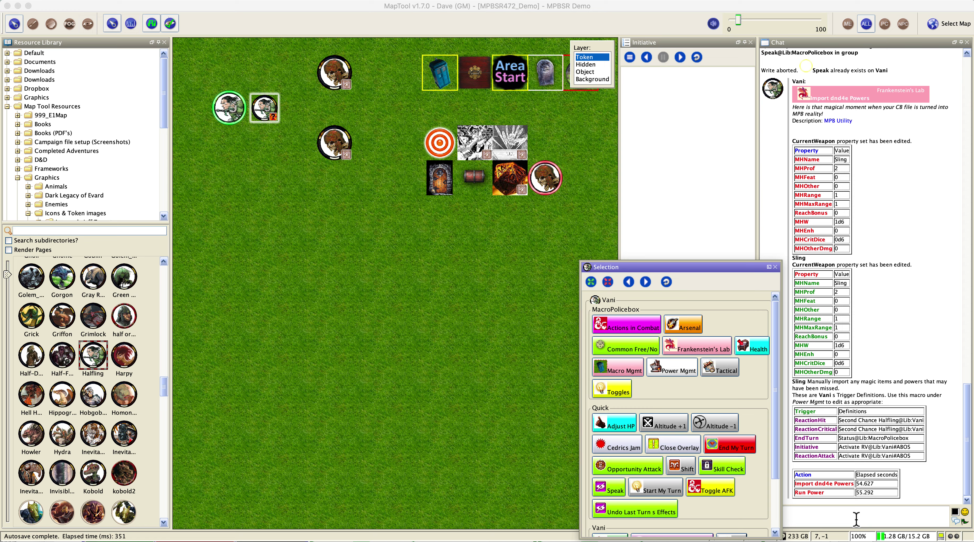
click(971, 479)
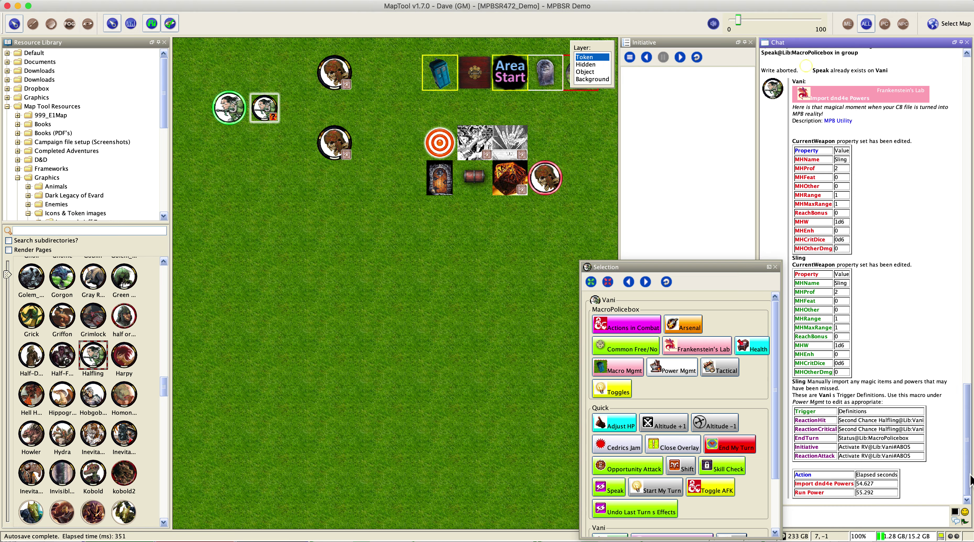
scroll(971, 479, up, 1)
scroll(970, 479, up, 1)
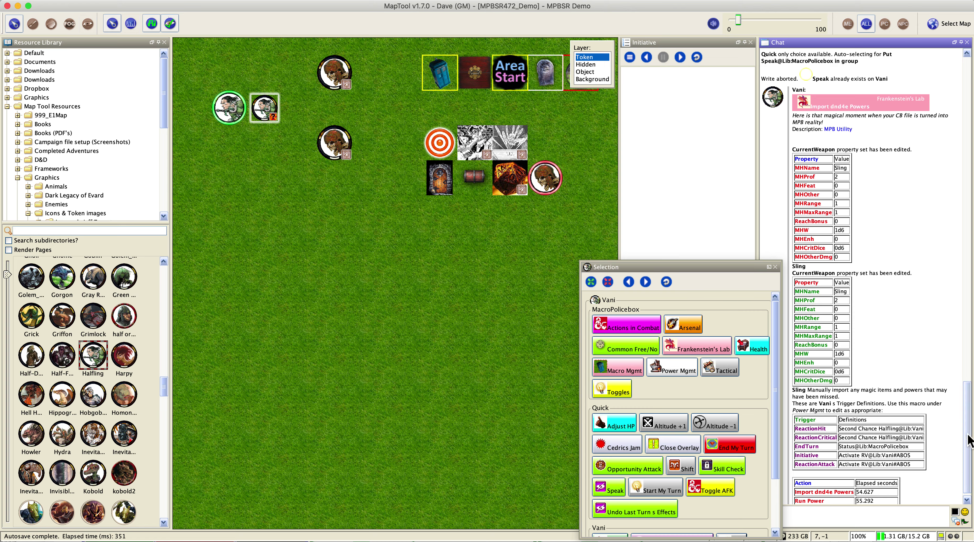
scroll(969, 442, down, 1)
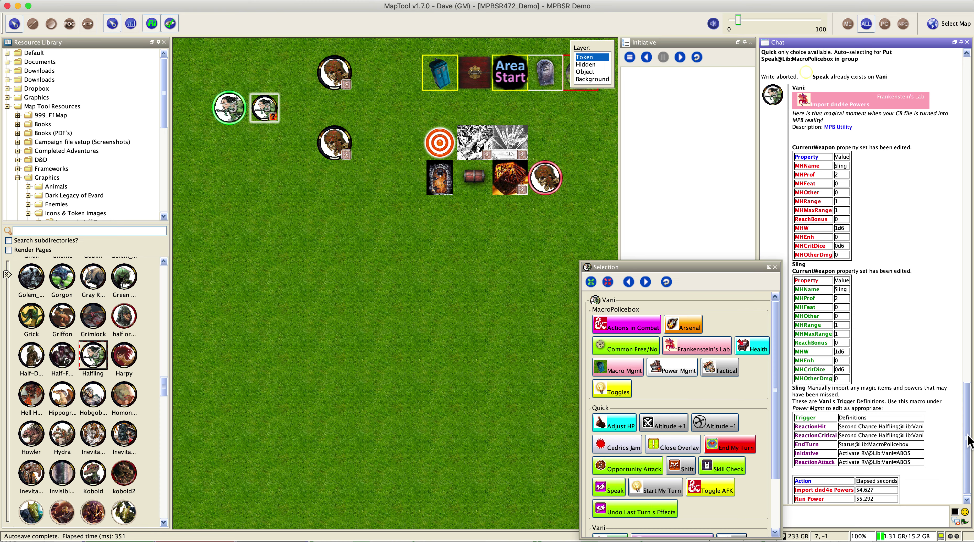
scroll(969, 442, up, 10)
scroll(971, 450, down, 10)
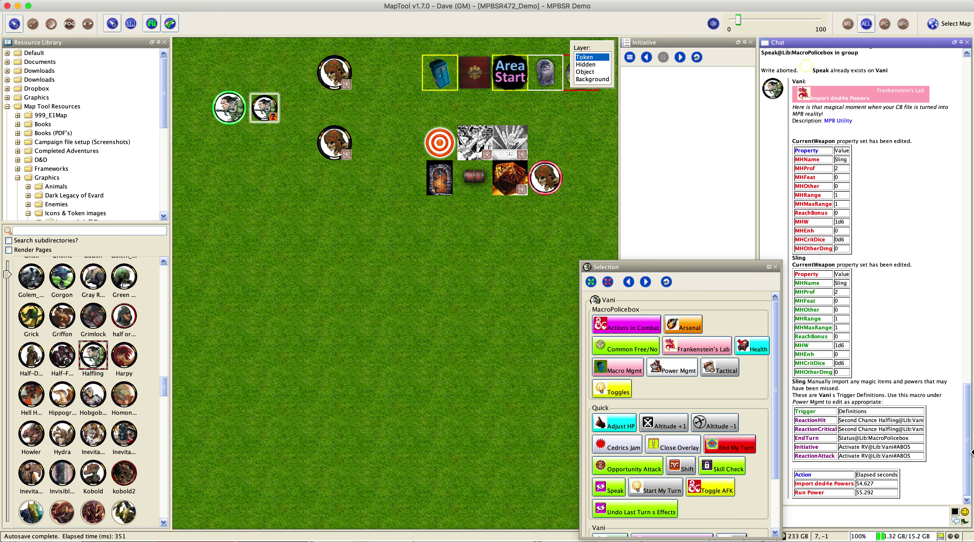
scroll(972, 452, up, 8)
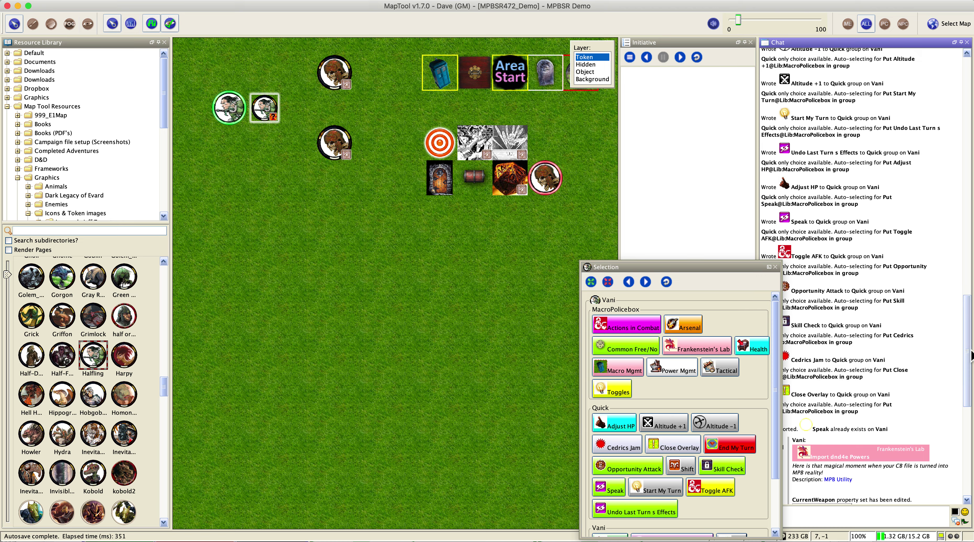
scroll(971, 452, up, 10)
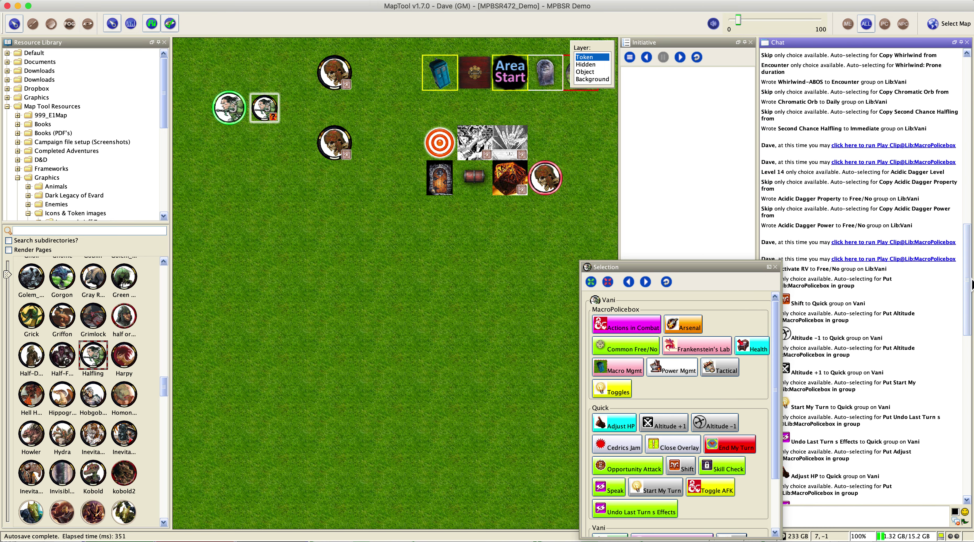
scroll(862, 273, up, 10)
scroll(861, 274, up, 4)
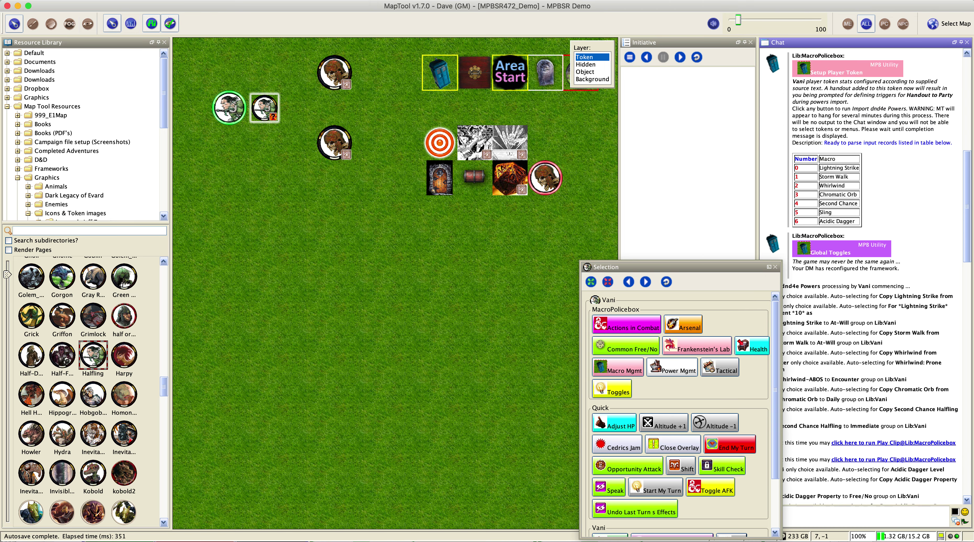
scroll(971, 211, up, 15)
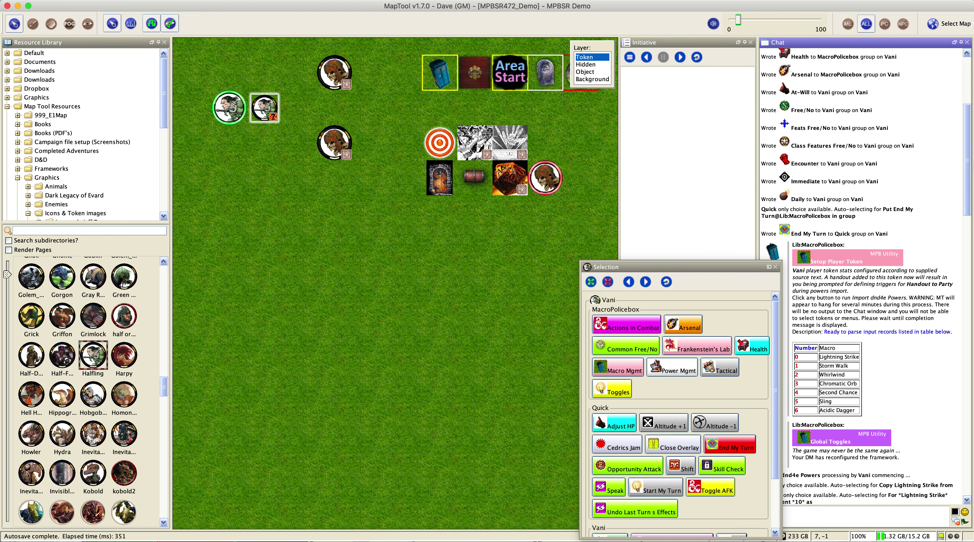
scroll(964, 359, down, 15)
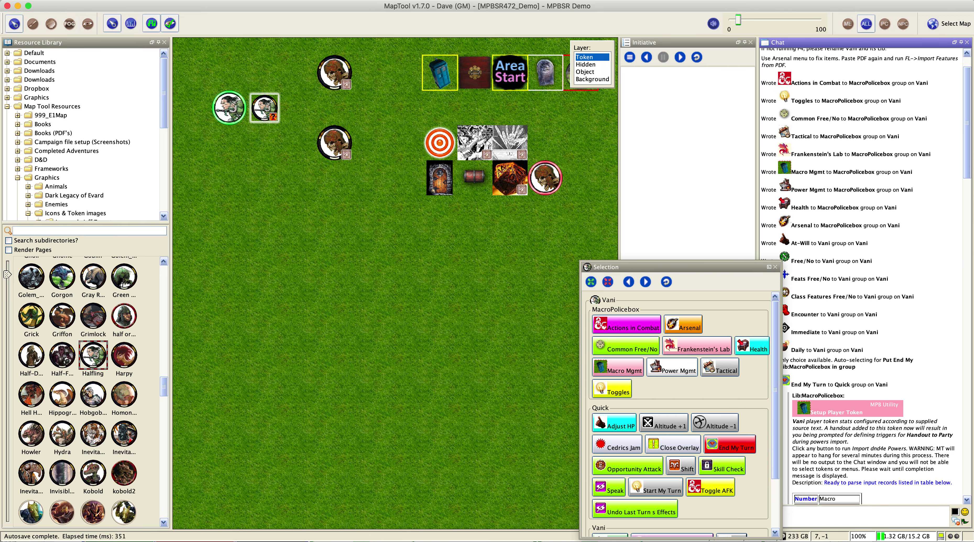
scroll(964, 360, down, 5)
scroll(964, 359, up, 15)
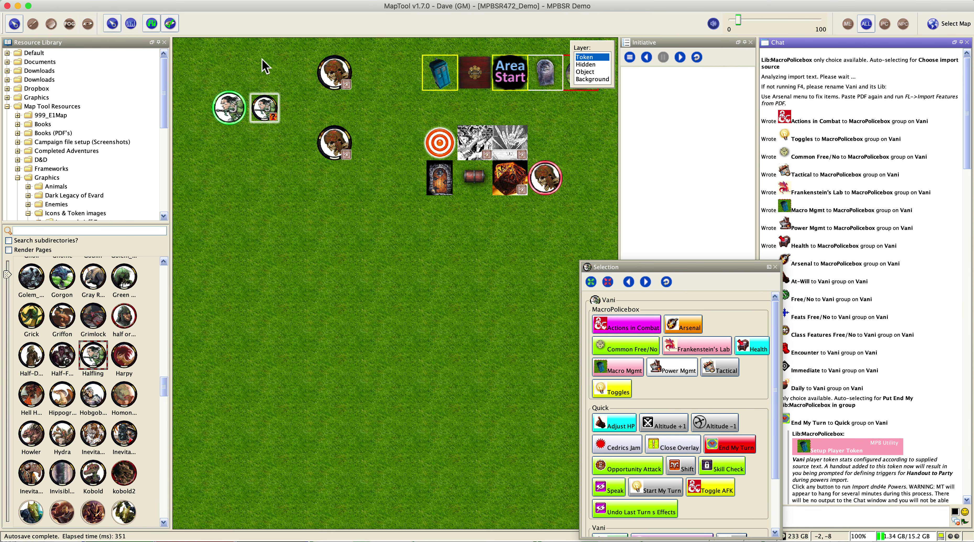
Step: Open Lib:Vani's Storm Walk power macro in the macro editor
click(227, 114)
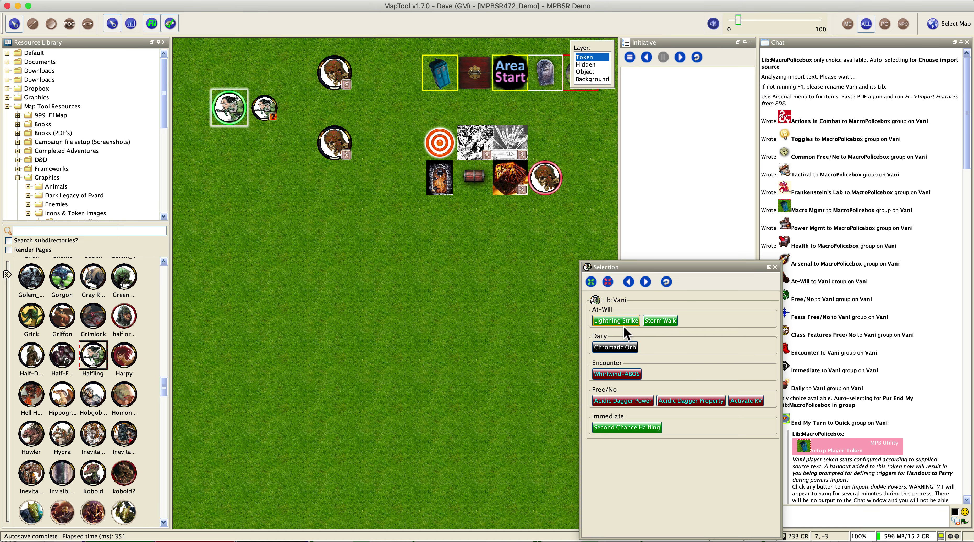
right_click(661, 322)
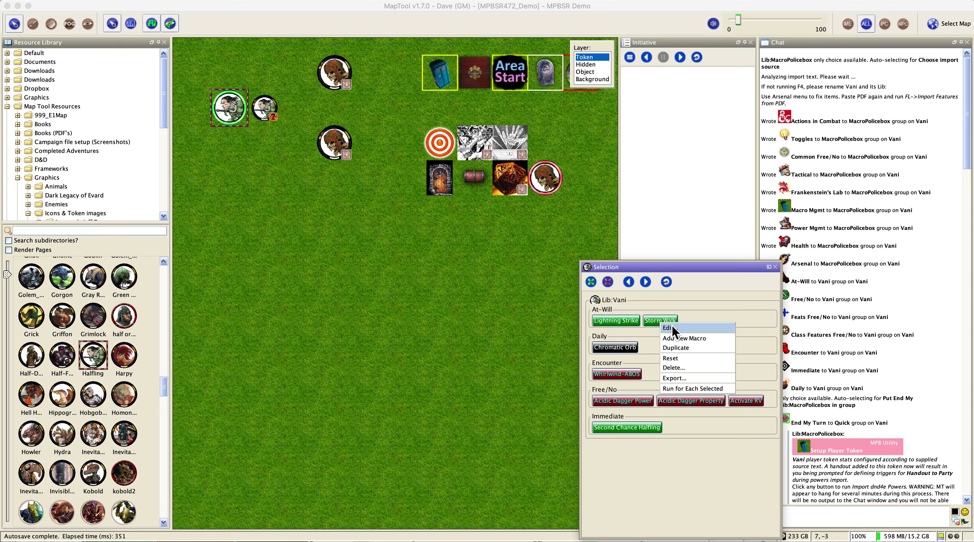
click(672, 327)
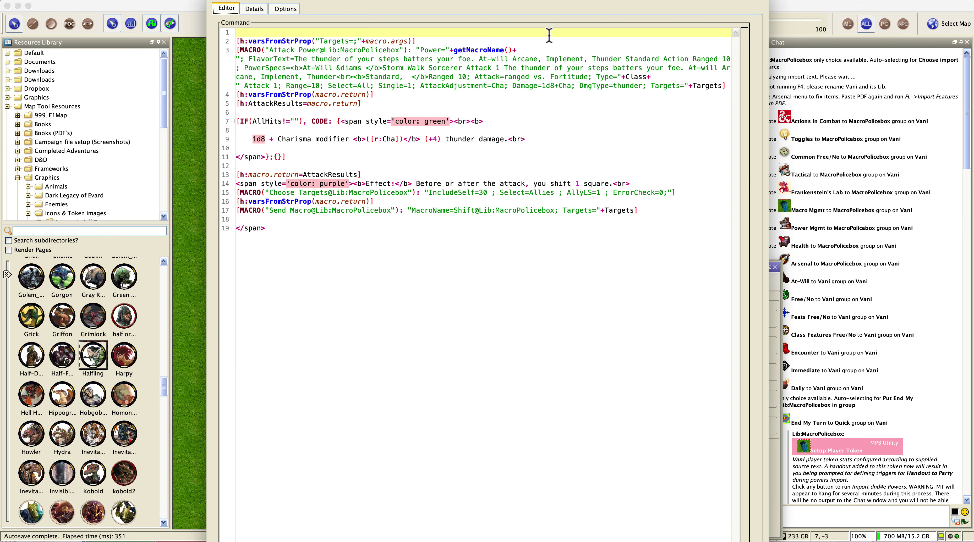
Step: Move the Storm Walk macro editor lower and close it, bringing Vani.pdf back into view
drag(558, 1, 548, 86)
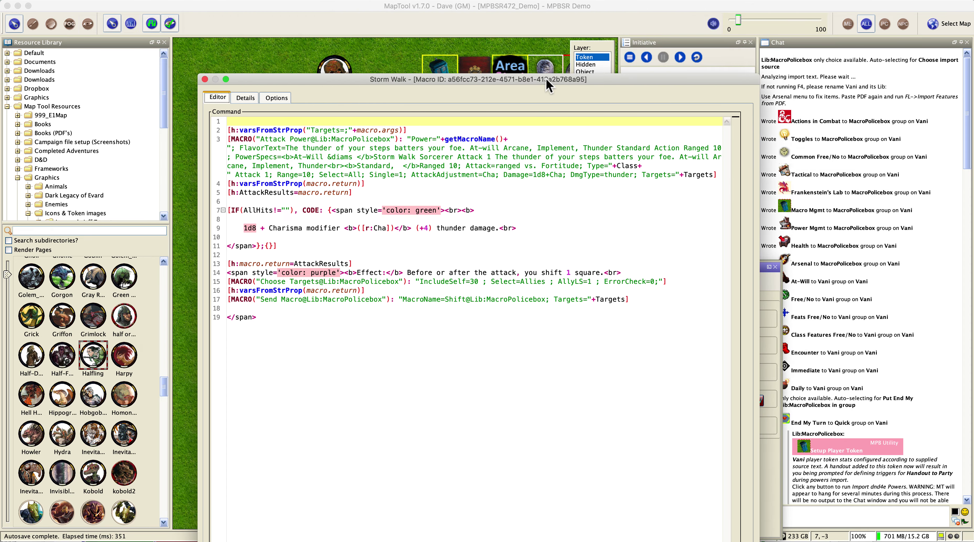
click(204, 79)
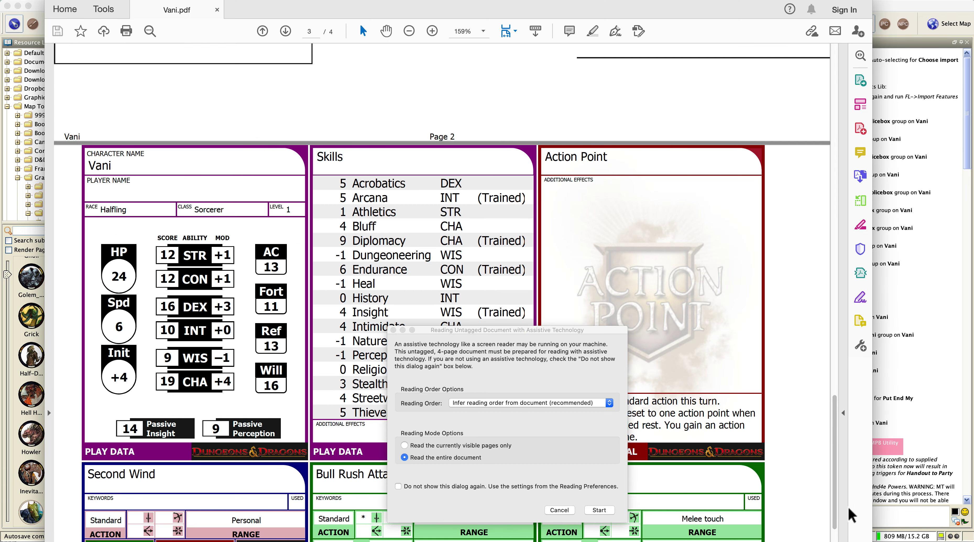
Step: Dismiss the Reading Untagged Document prompt and page through Vani.pdf's character sheet
click(560, 510)
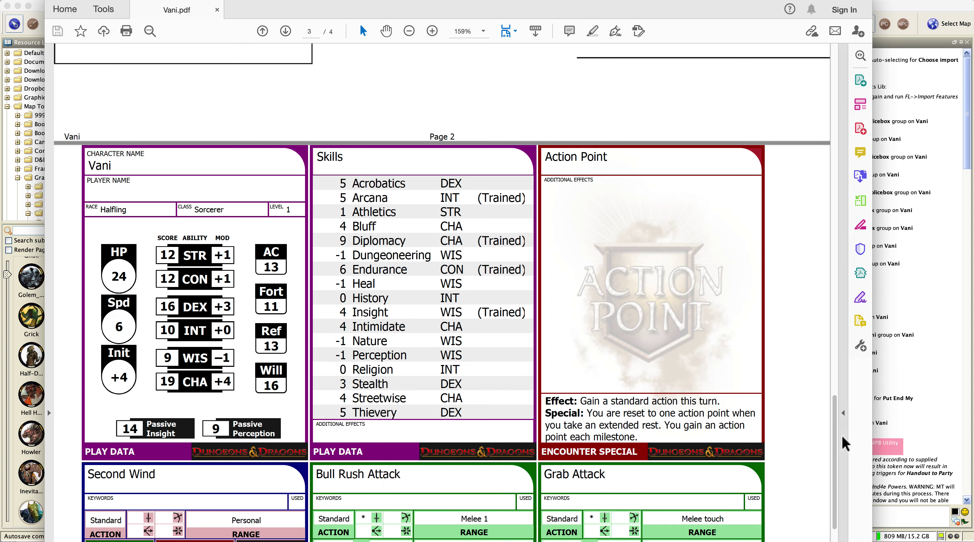
drag(837, 452, 836, 537)
scroll(836, 537, down, 10)
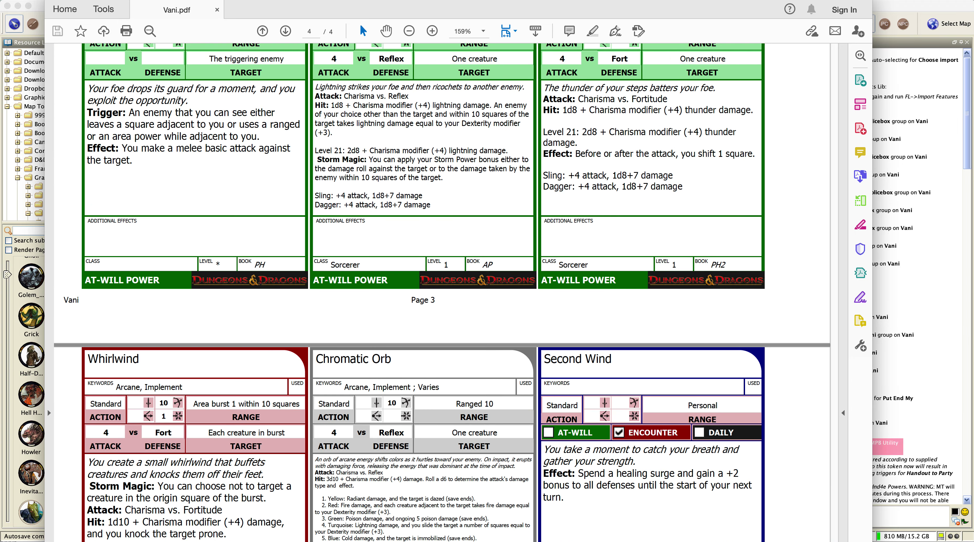
scroll(835, 494, up, 15)
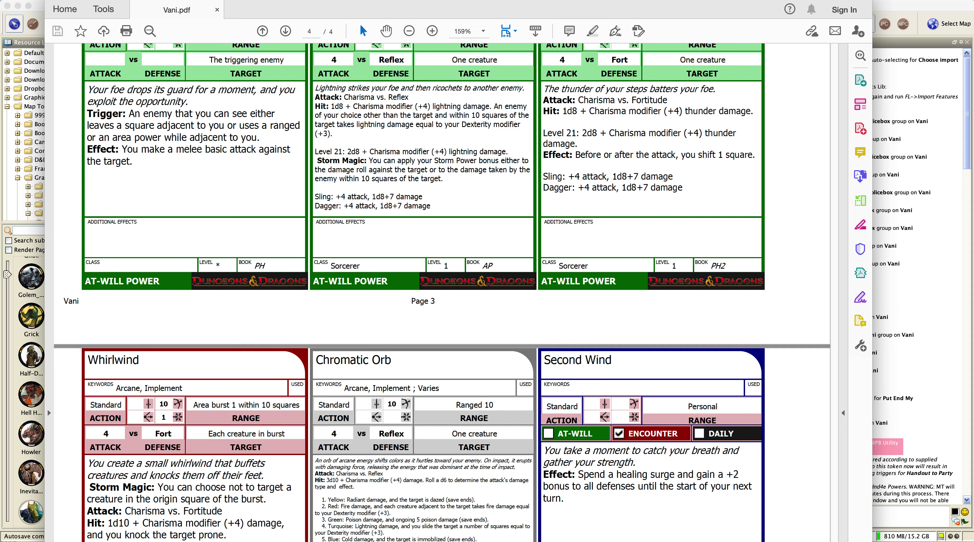
scroll(863, 433, up, 15)
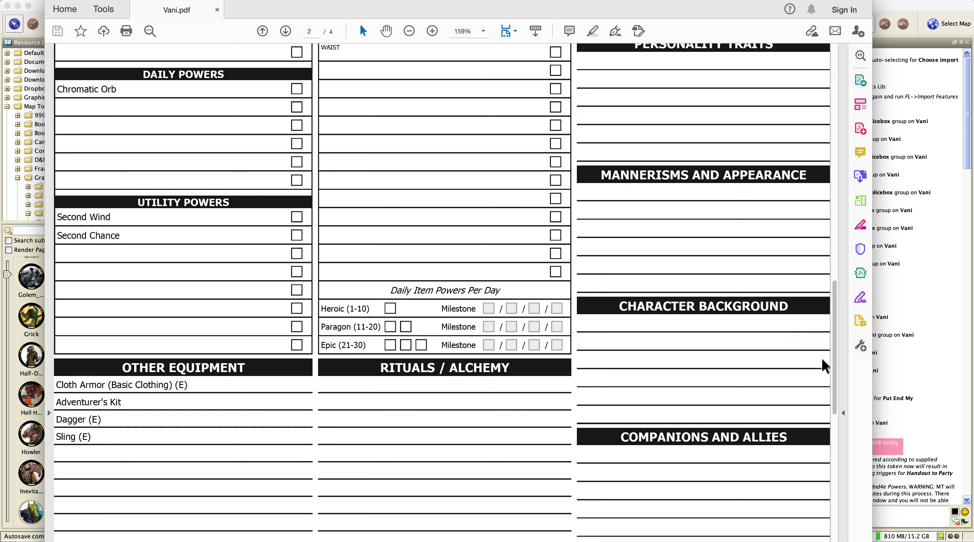
drag(835, 360, 843, 213)
scroll(847, 281, up, 5)
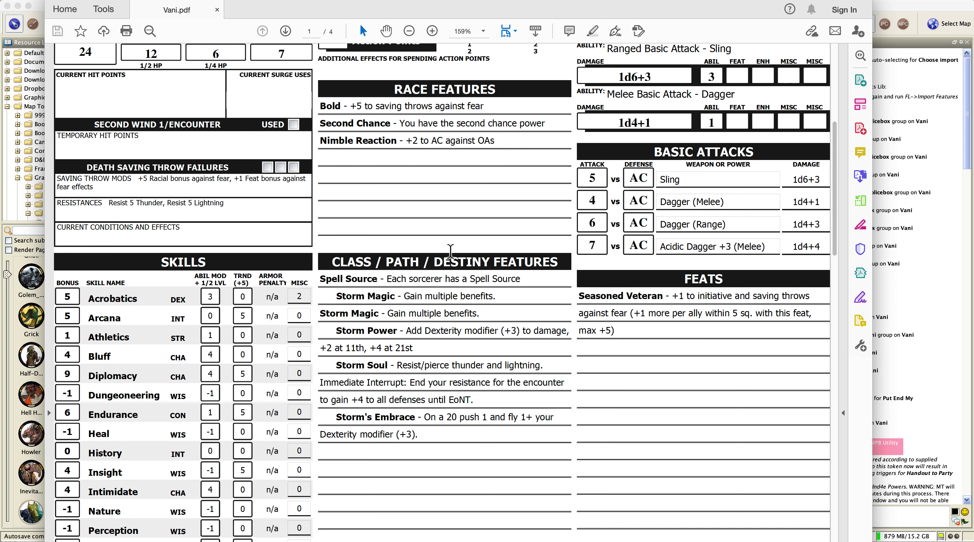
scroll(450, 250, down, 2)
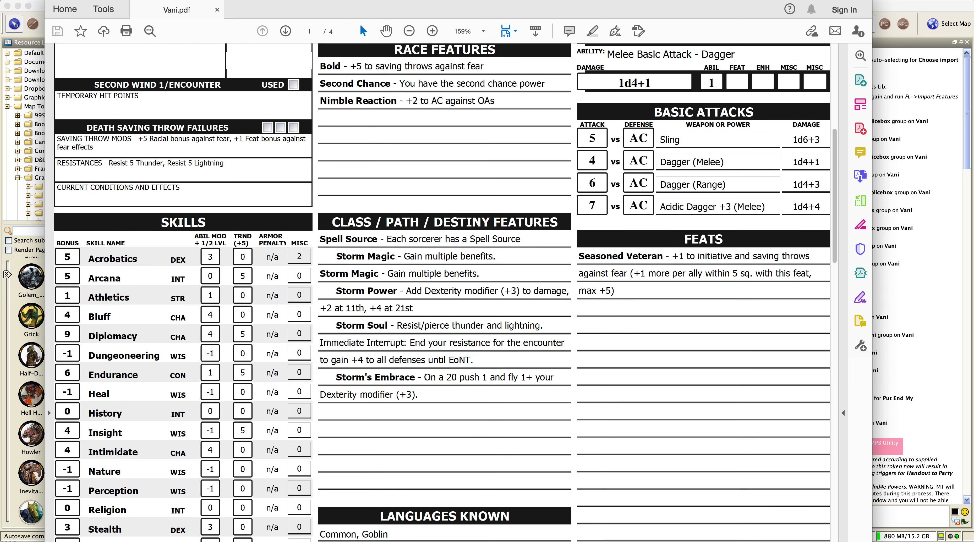
click(41, 14)
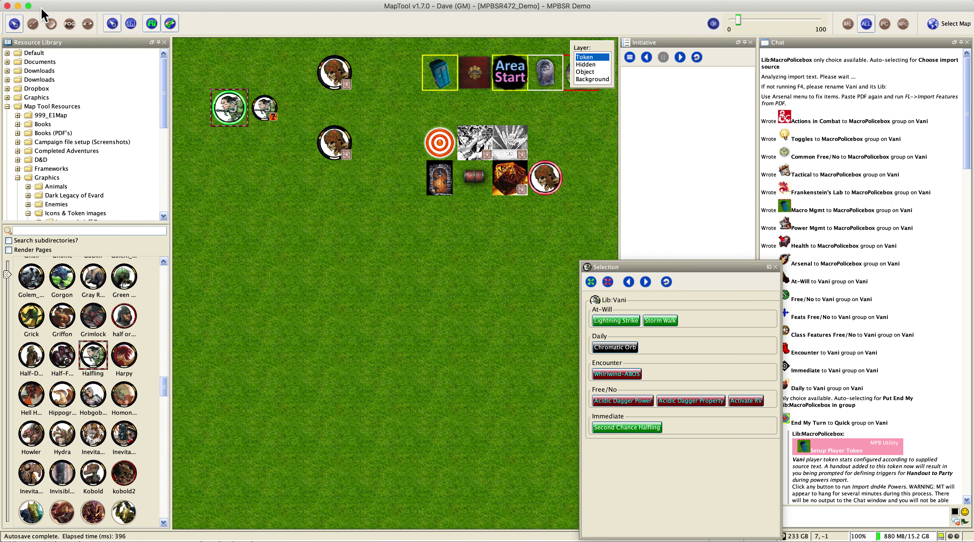
mouse_move(272, 110)
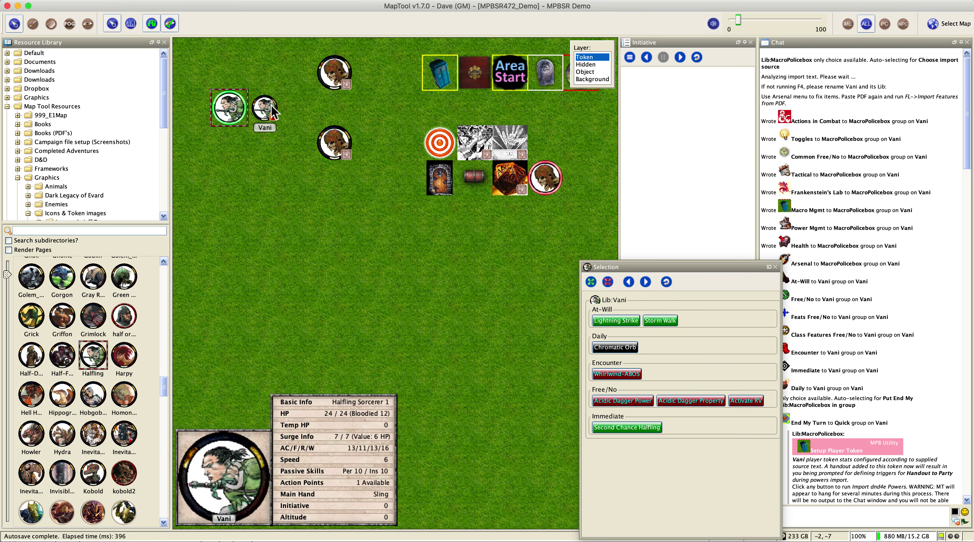
double_click(271, 110)
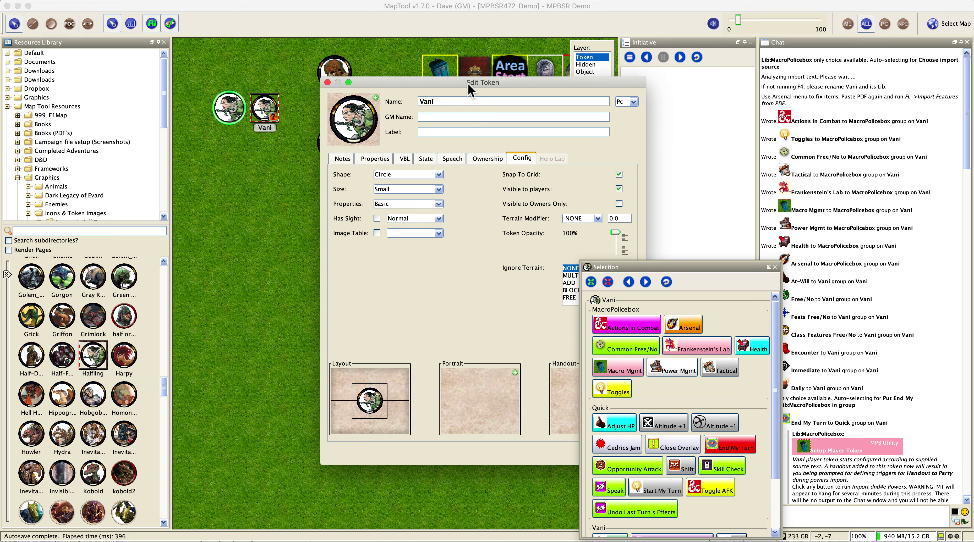
drag(469, 84, 349, 81)
click(260, 155)
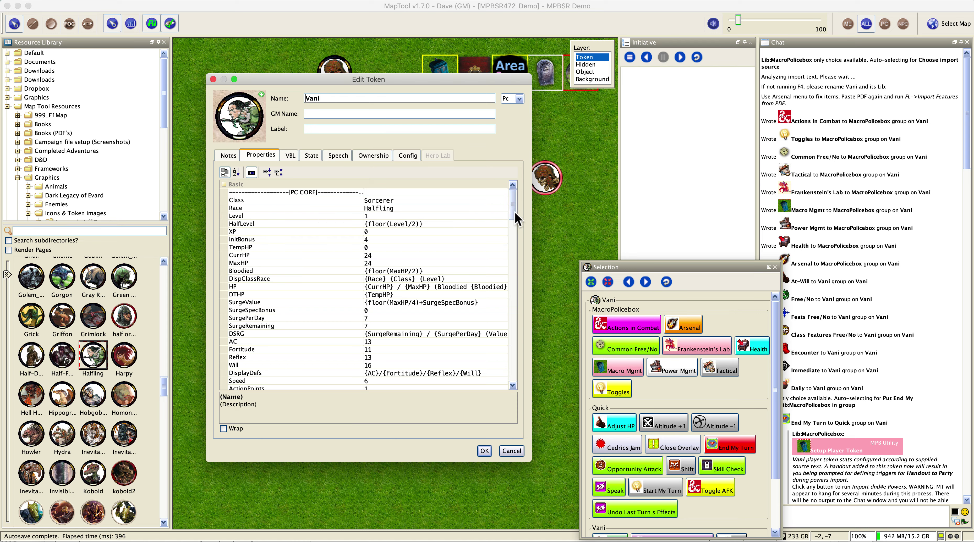
drag(516, 220, 514, 226)
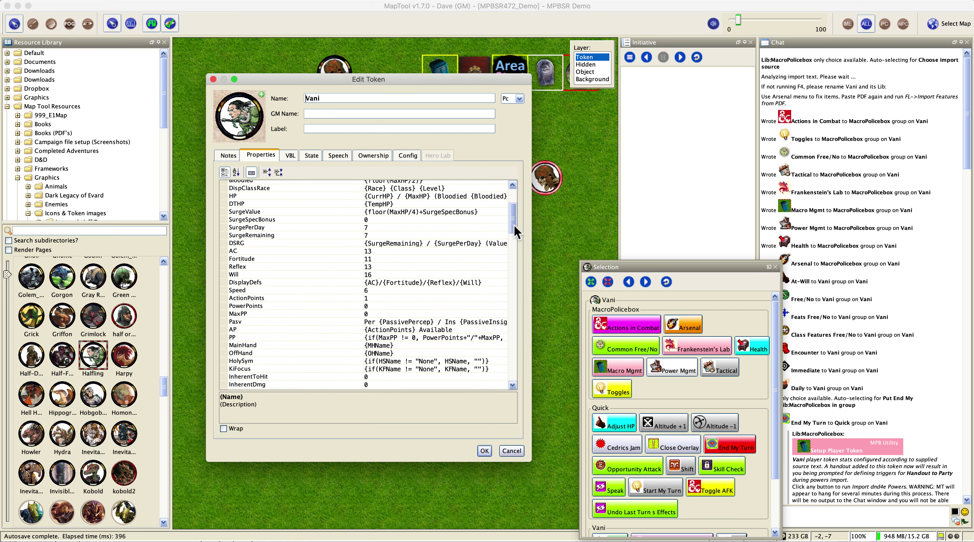
drag(514, 226, 514, 255)
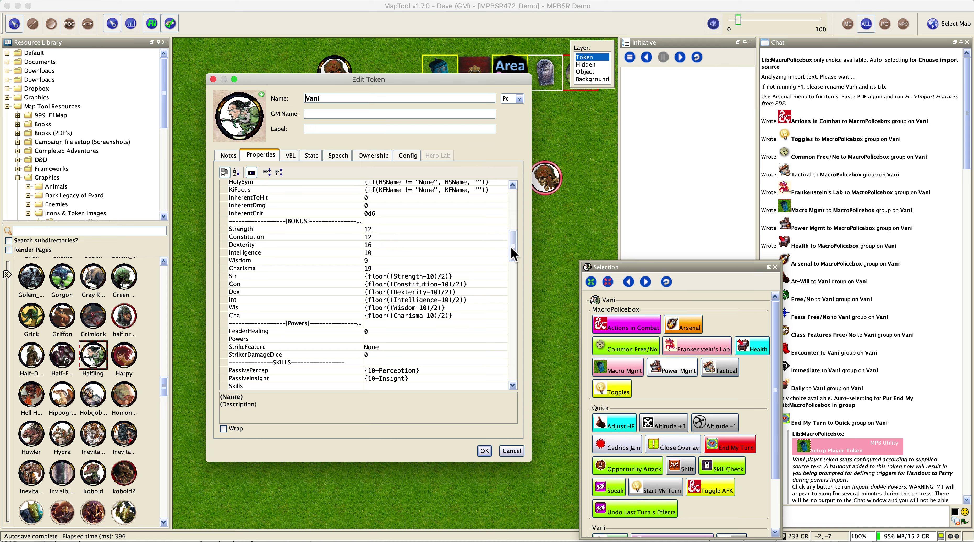
drag(514, 247, 514, 280)
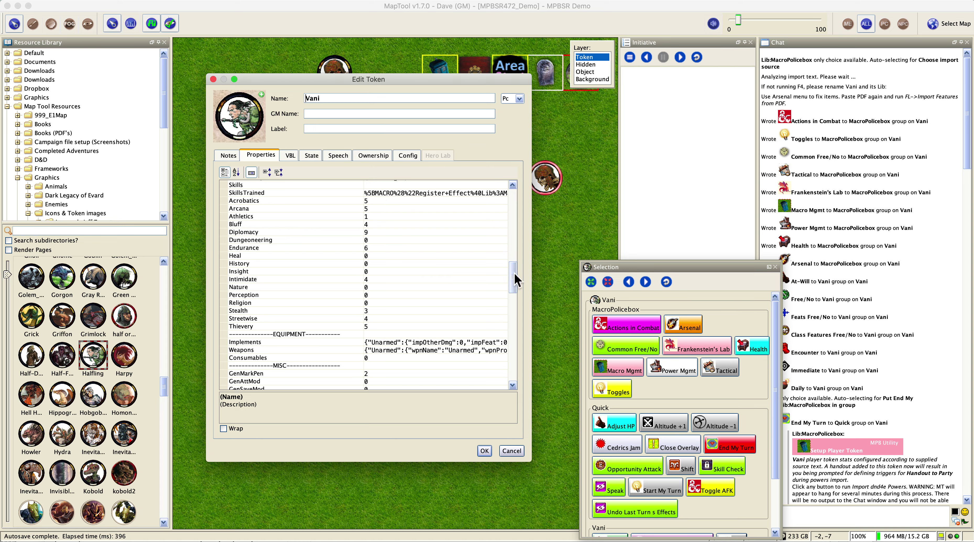
drag(514, 273, 510, 321)
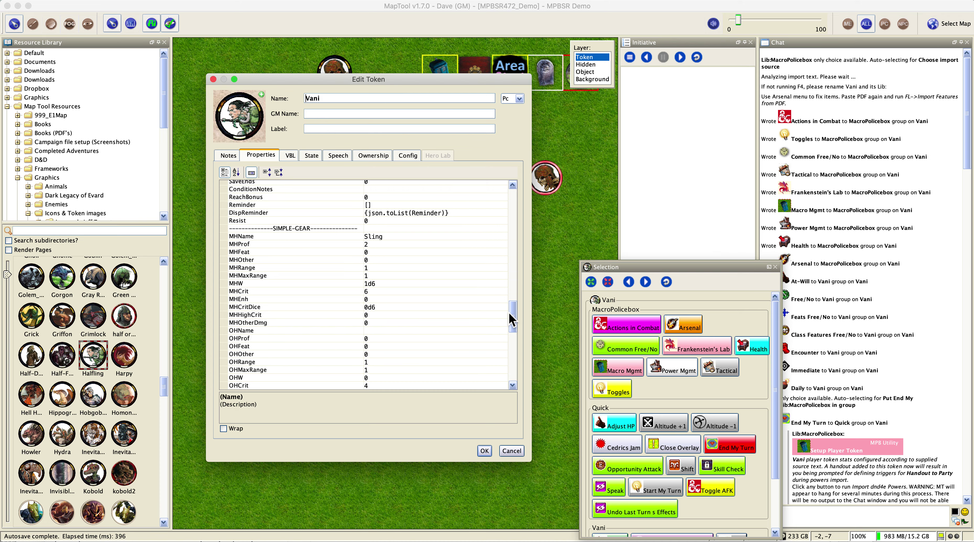
click(510, 452)
mouse_move(233, 109)
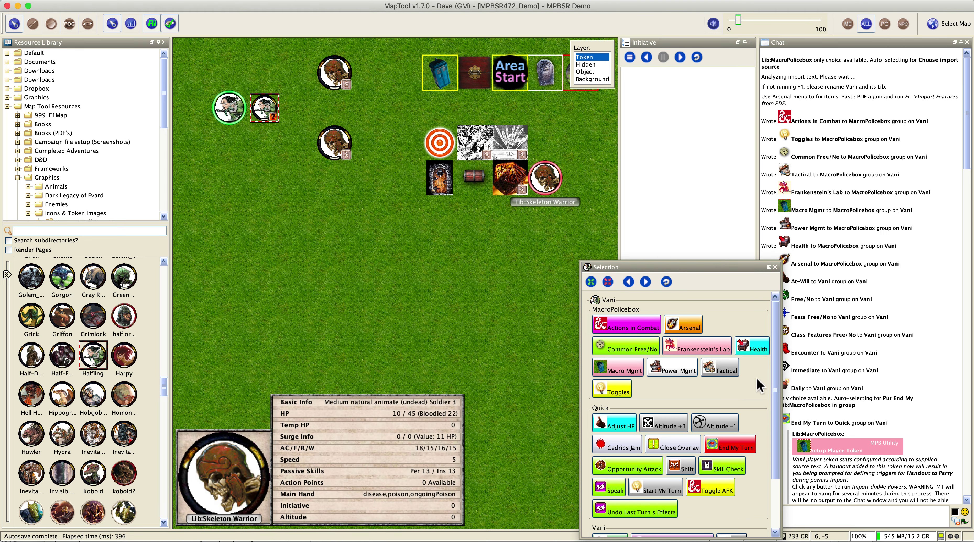
Step: Attempt Vani's at-will Storm Walk, which finds no targets in range, then select Bony Guy Red
drag(773, 409, 773, 461)
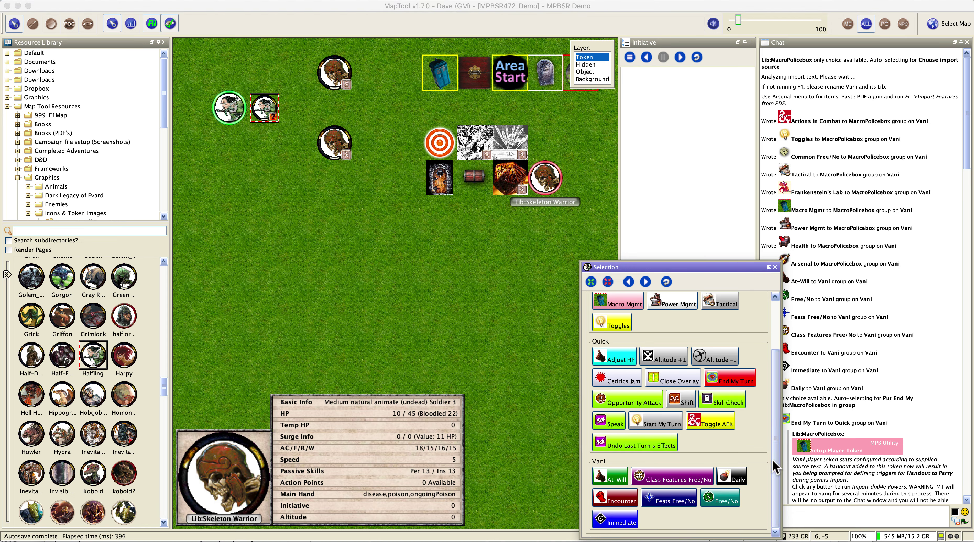
click(619, 478)
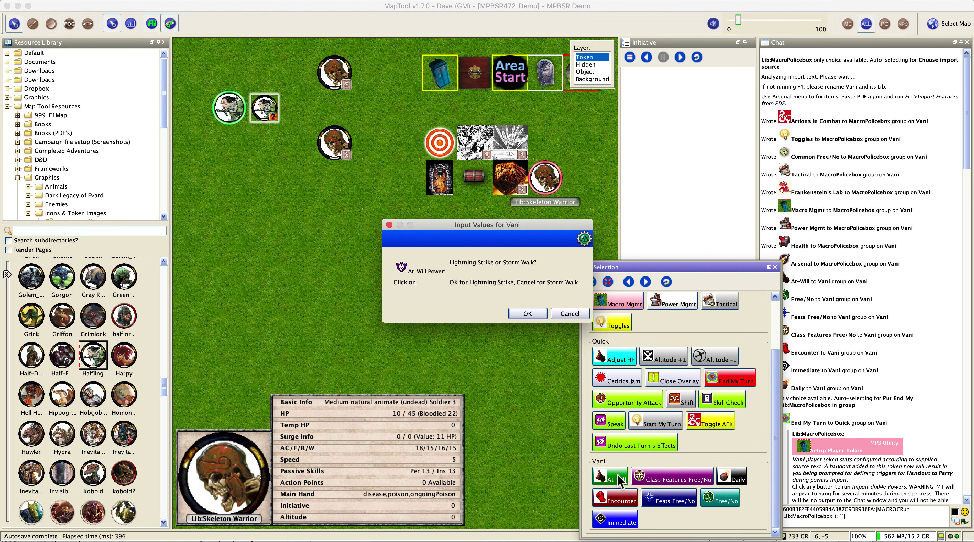
click(569, 314)
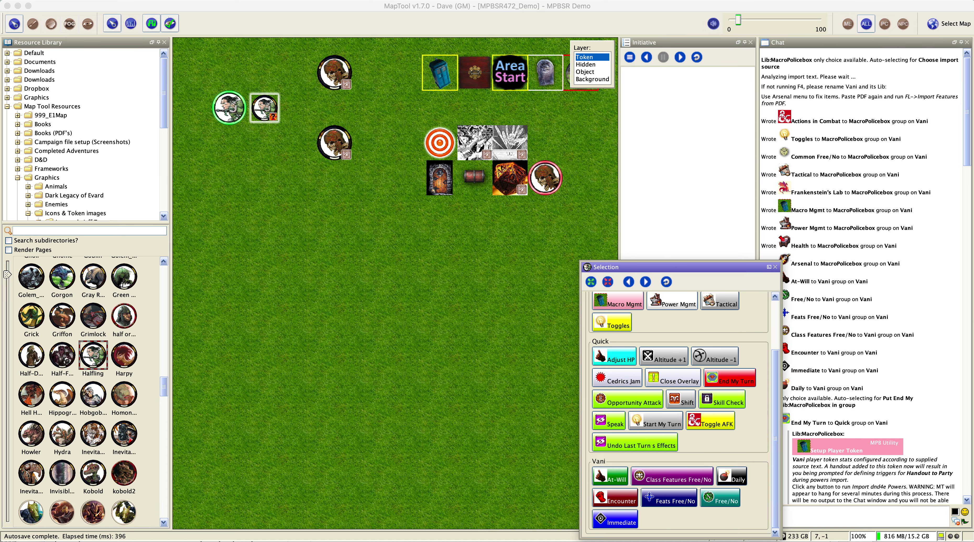
drag(968, 153, 962, 446)
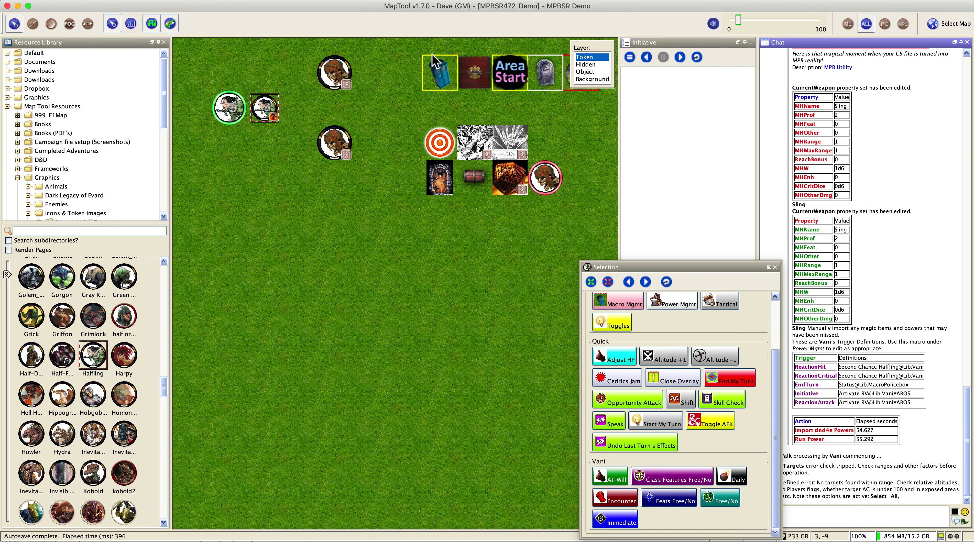
click(336, 78)
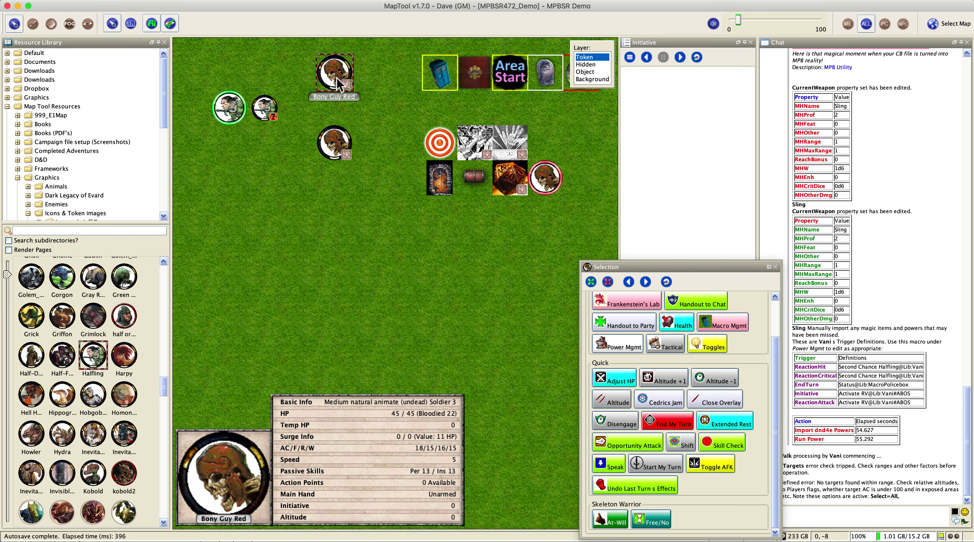
Step: Make Bony Guy Red visible to players and roll Vani's Lightning Strike at it, missing Reflex
right_click(337, 78)
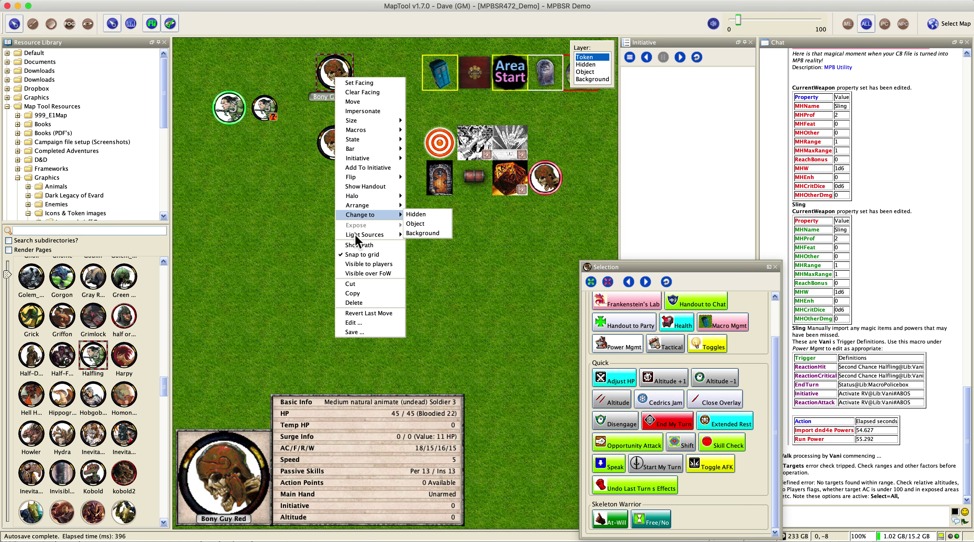
click(356, 264)
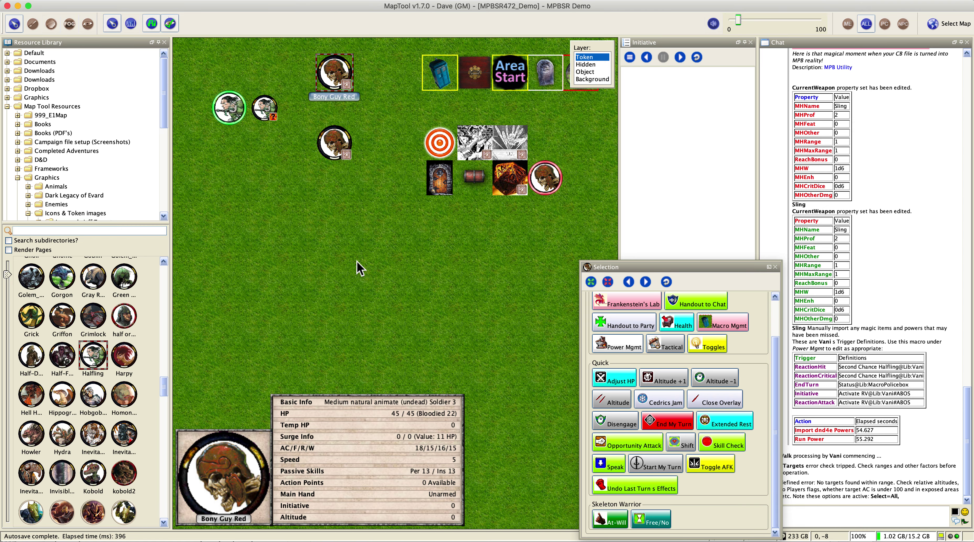
click(267, 113)
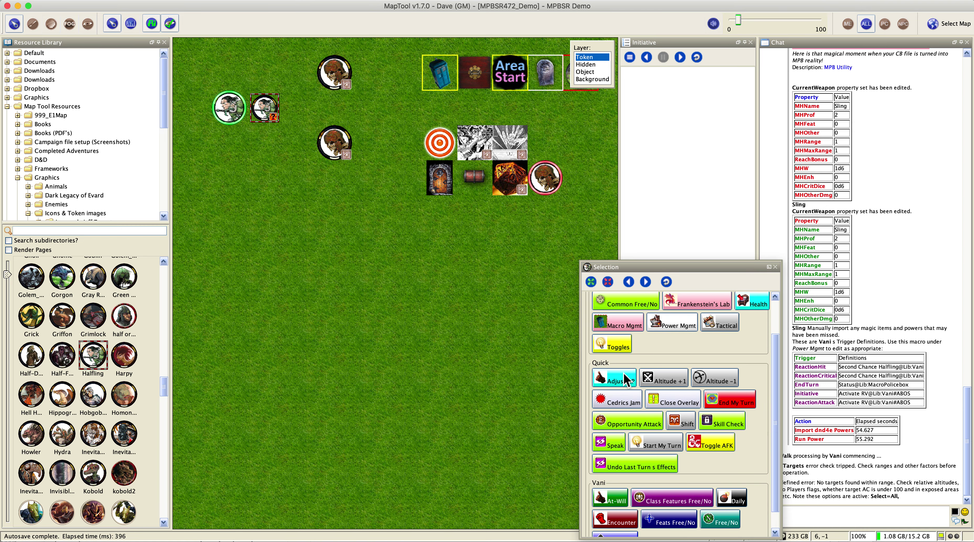
click(617, 494)
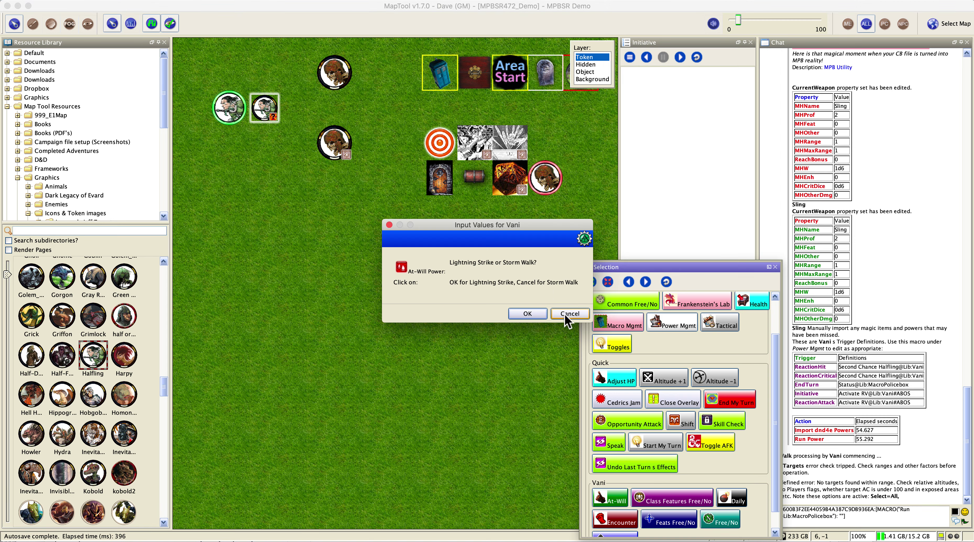
click(529, 315)
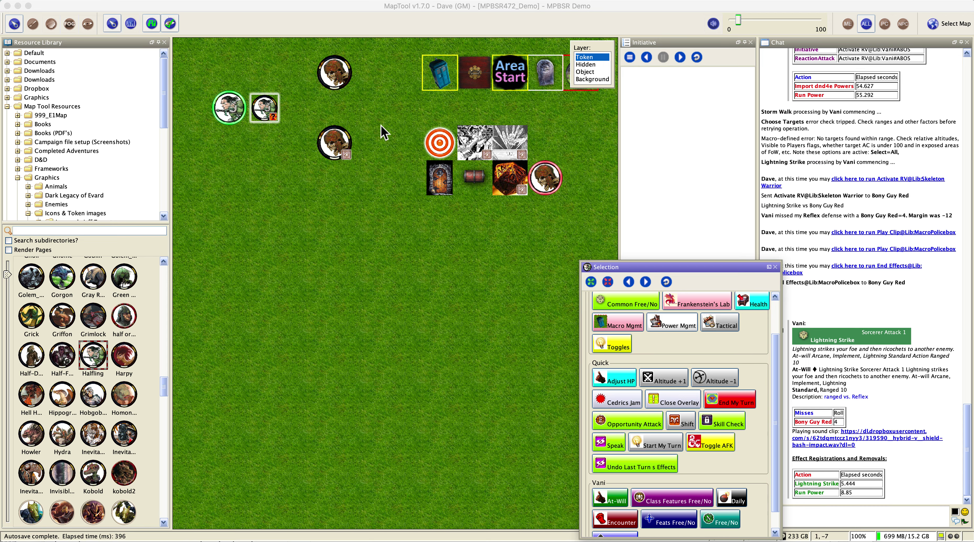
mouse_move(459, 161)
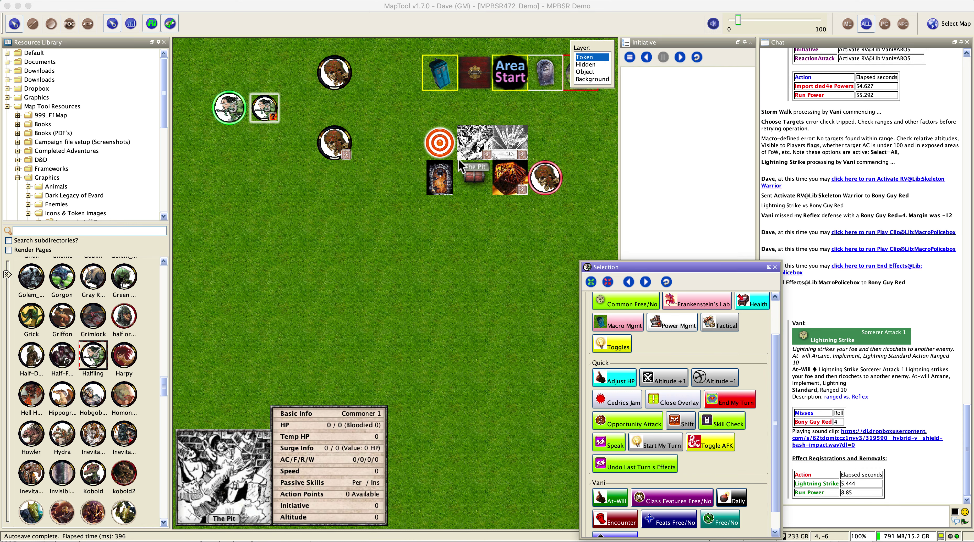